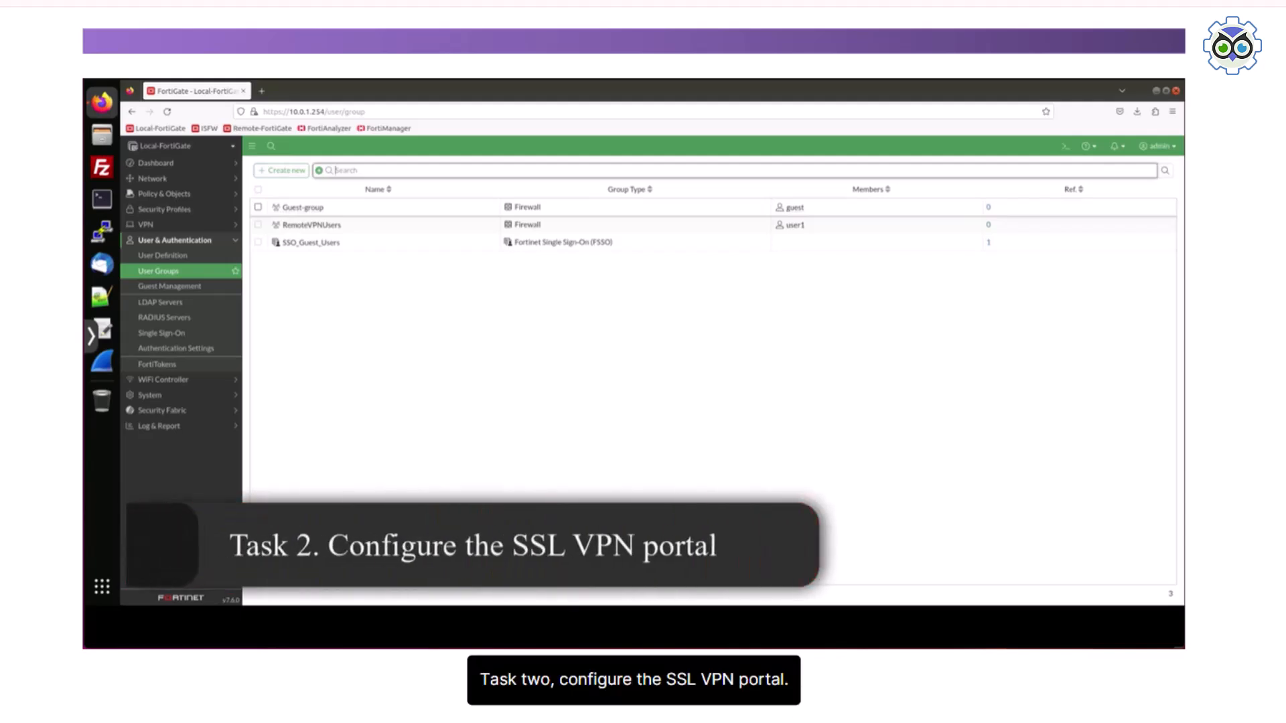
Step: Open the full-access SSL-VPN portal for editing and inspect the address details of its source IP pool
left_click(146, 225)
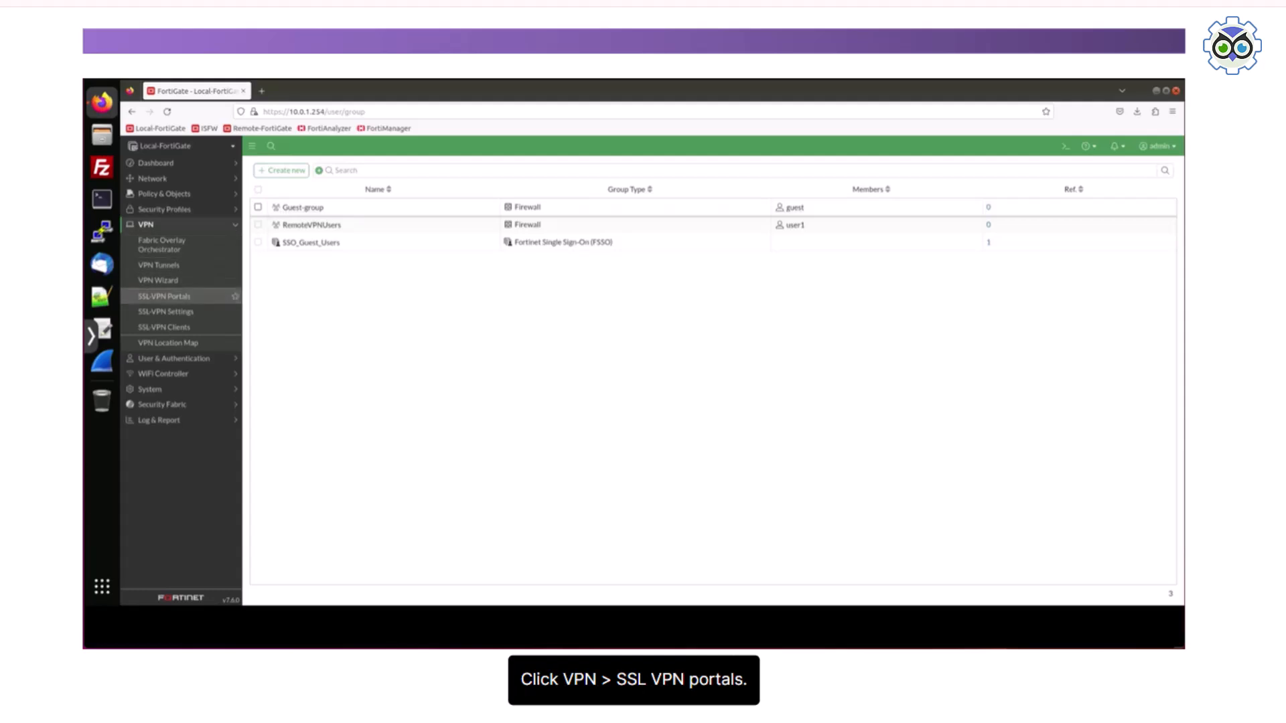
left_click(173, 297)
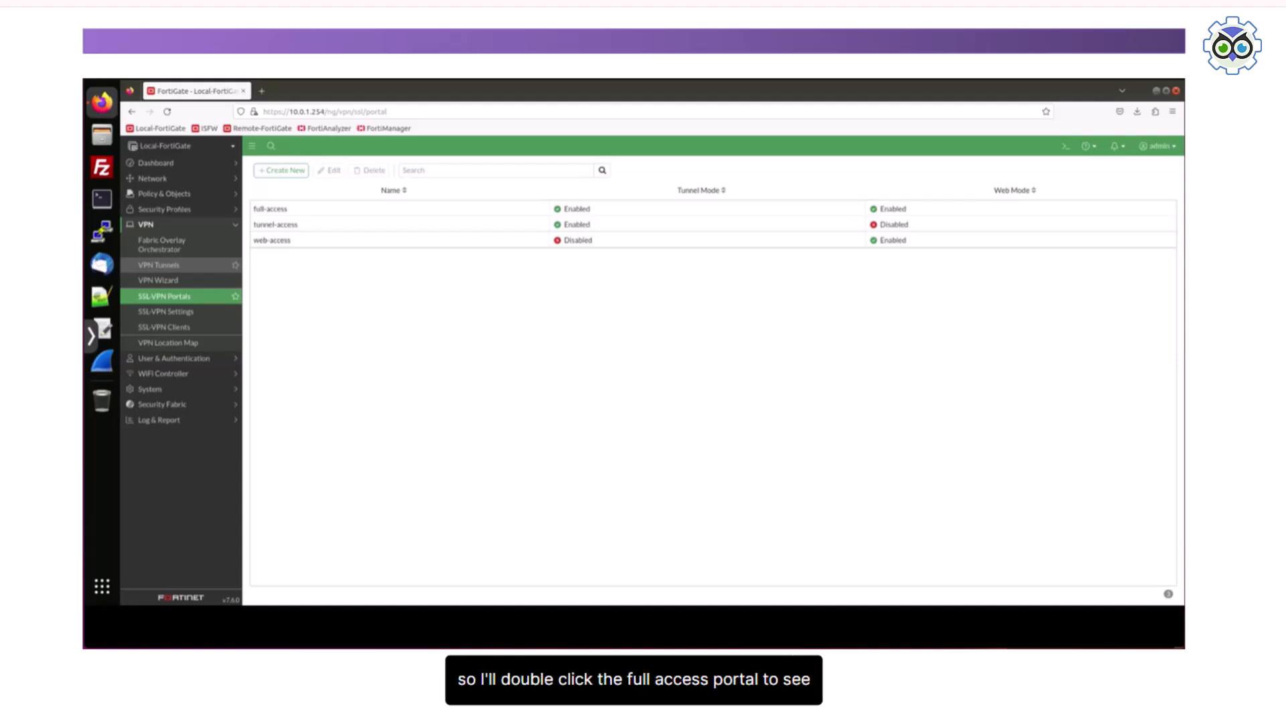
double_click(277, 210)
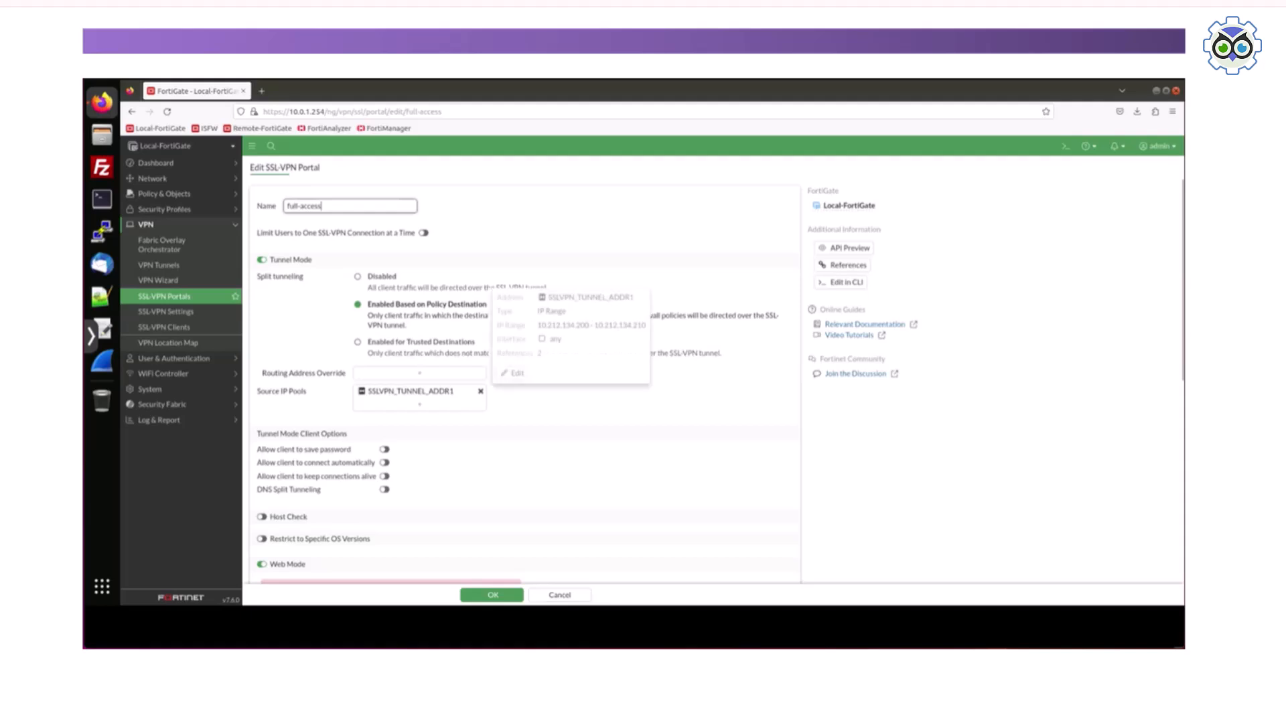
mouse_move(410, 391)
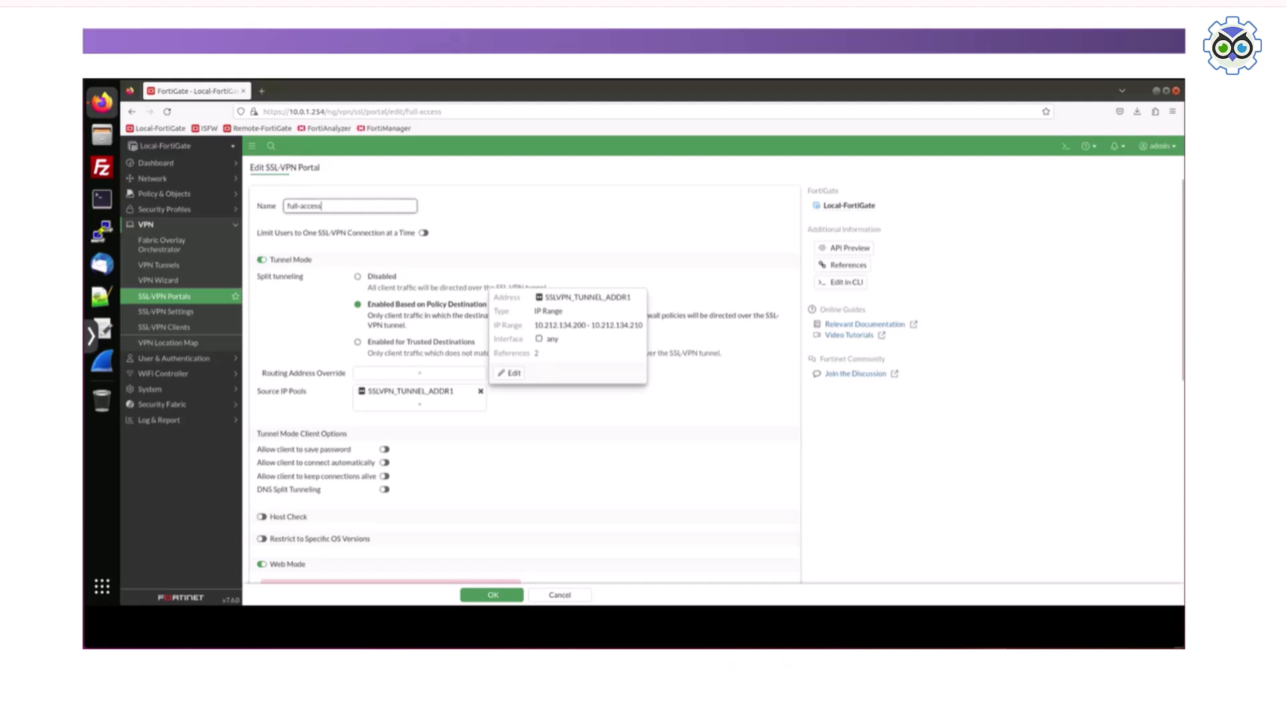
Step: Set the portal's web mode message to "Welcome to the SSL VPN Demo" and its theme to Dark Matter
scroll(523, 375, "down", 3)
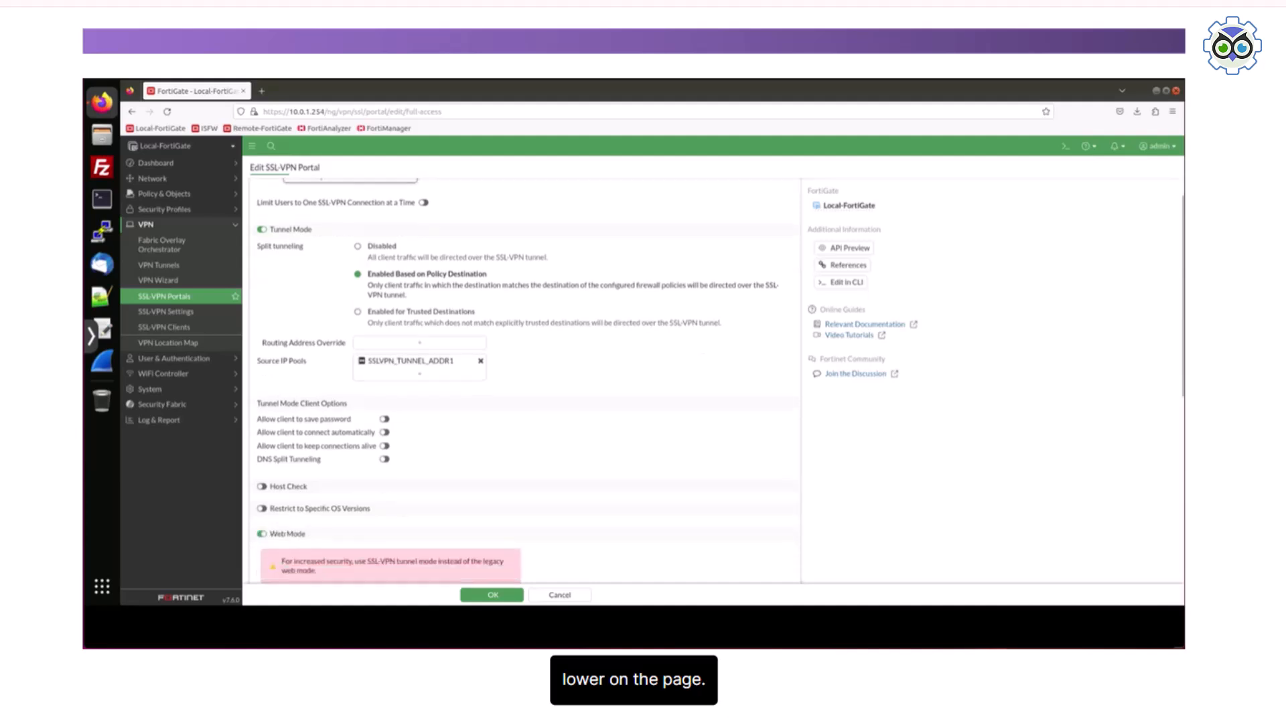
scroll(523, 402, "down", 2)
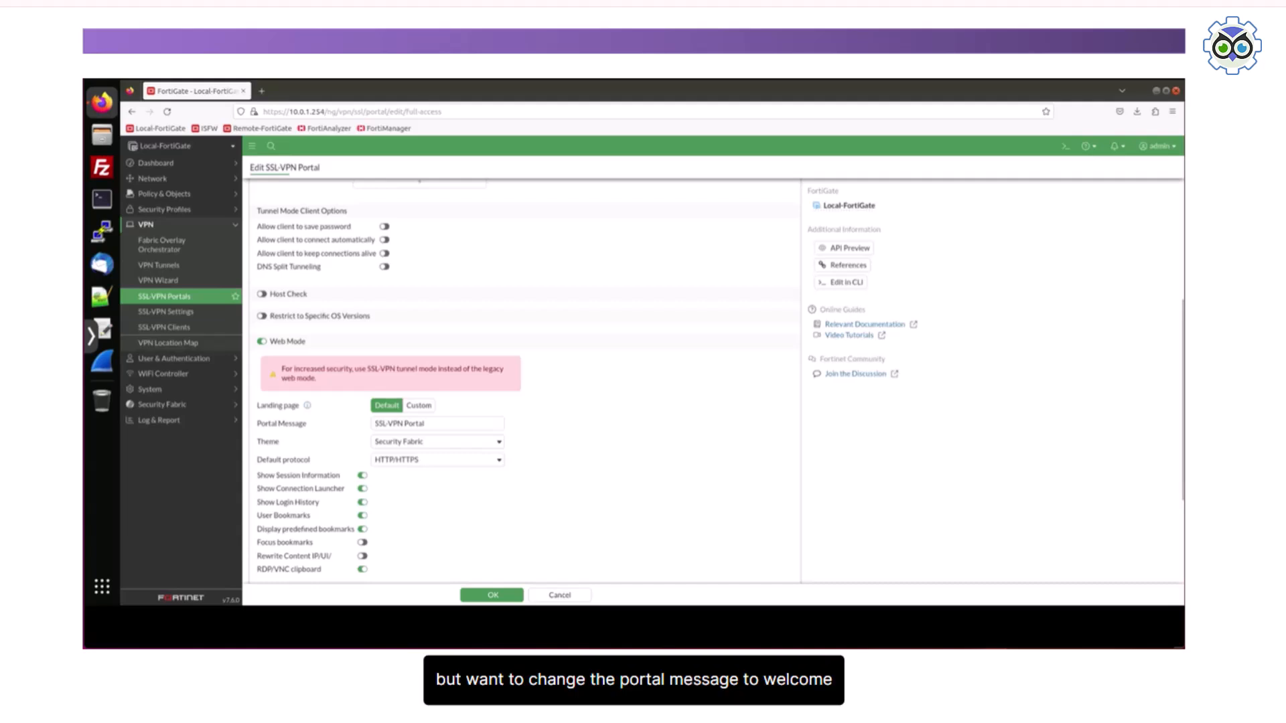
triple_click(423, 423)
type("Welcome to the SSL V")
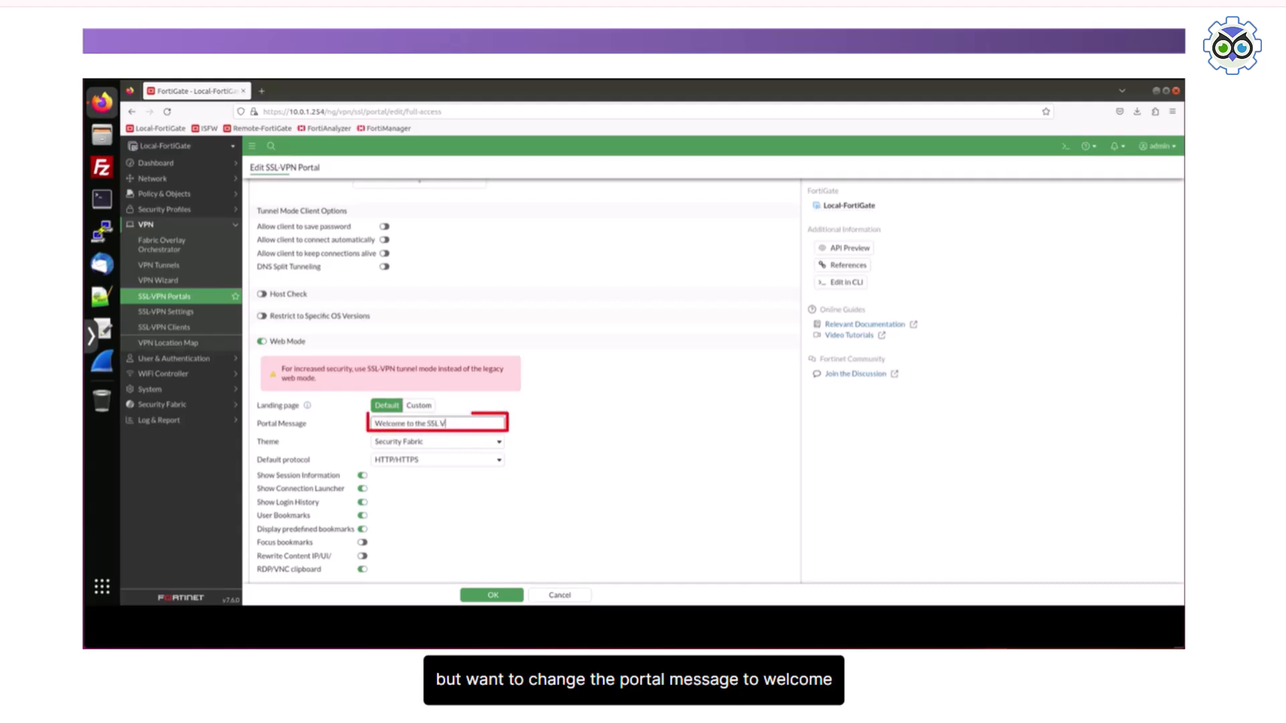
type("PN Demo")
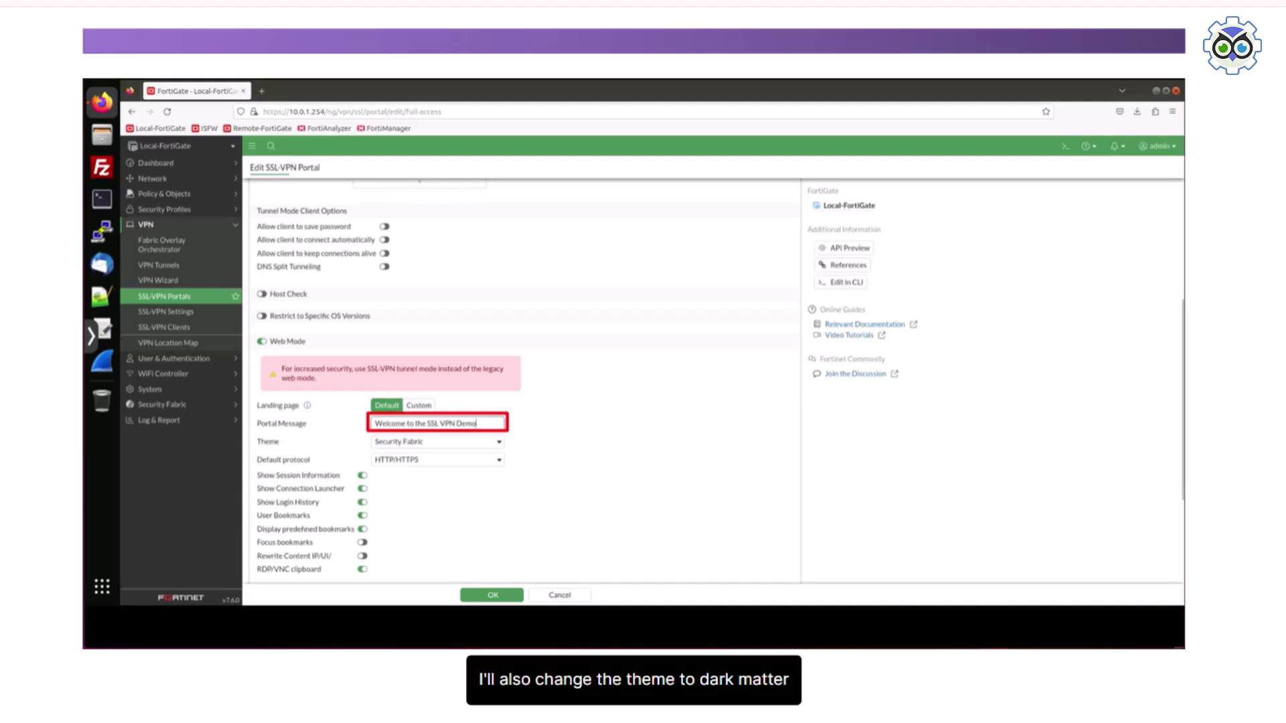
left_click(437, 442)
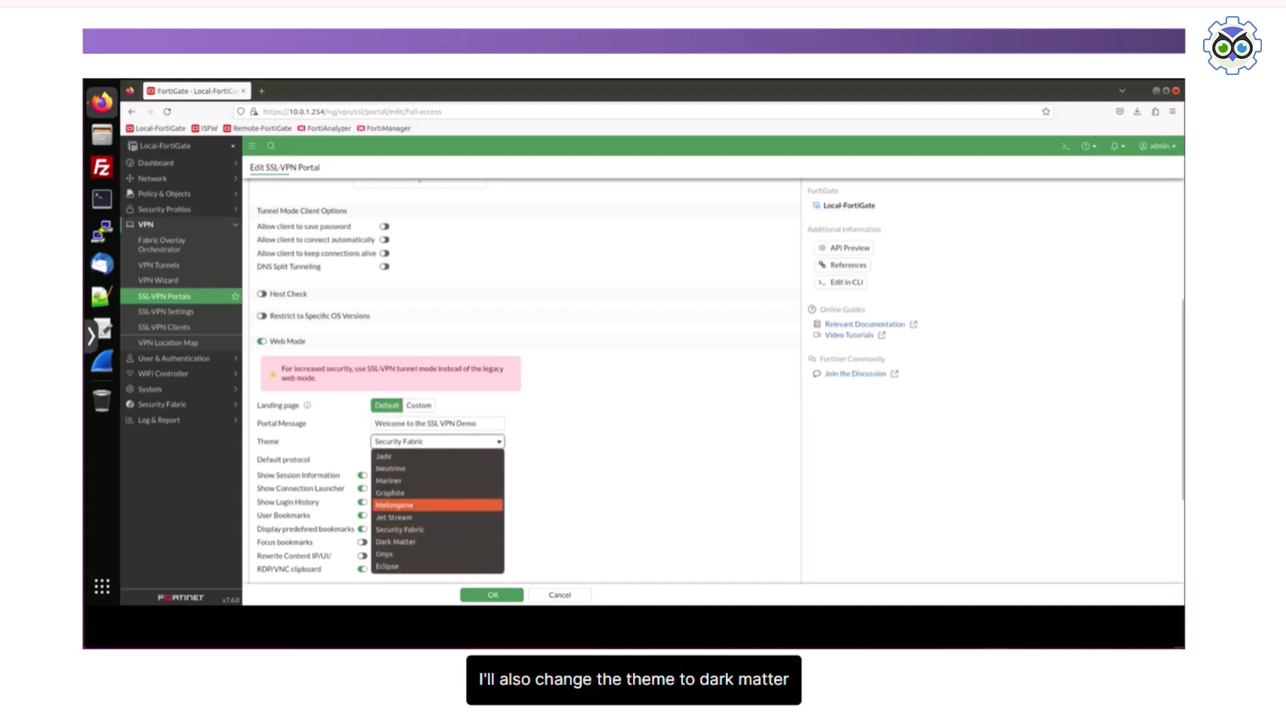
left_click(402, 542)
scroll(523, 382, "down", 5)
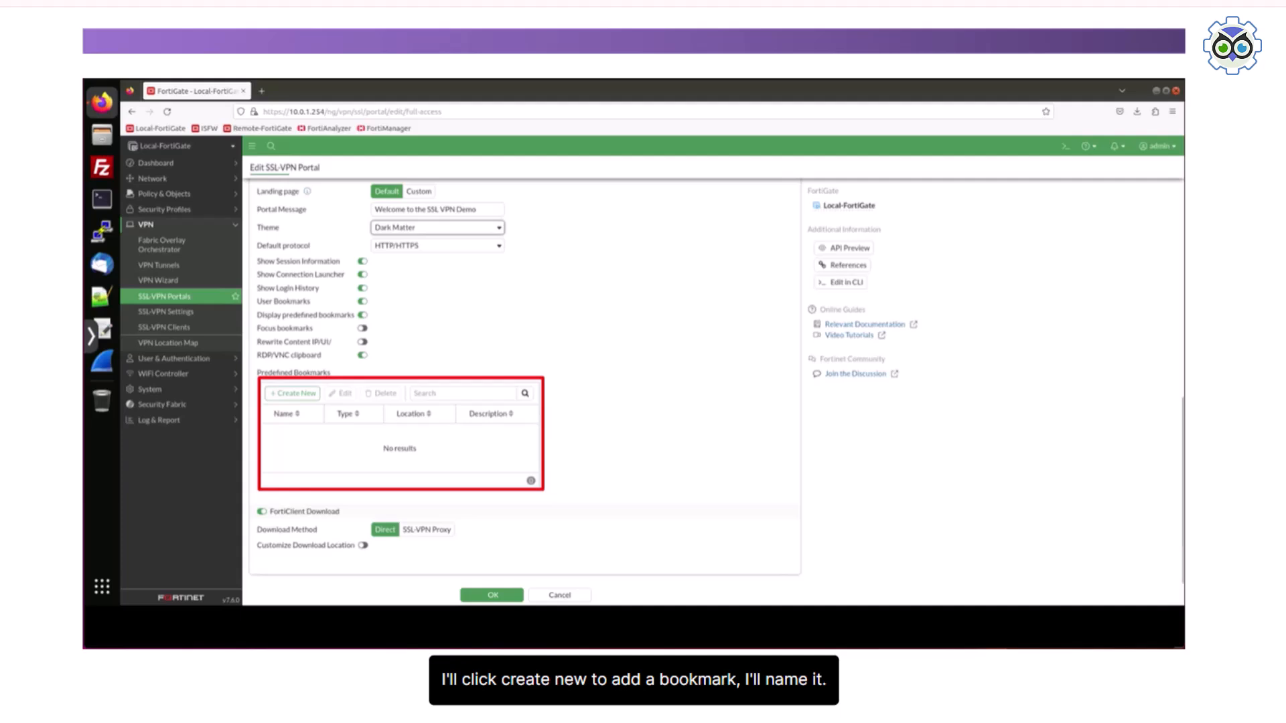
left_click(295, 393)
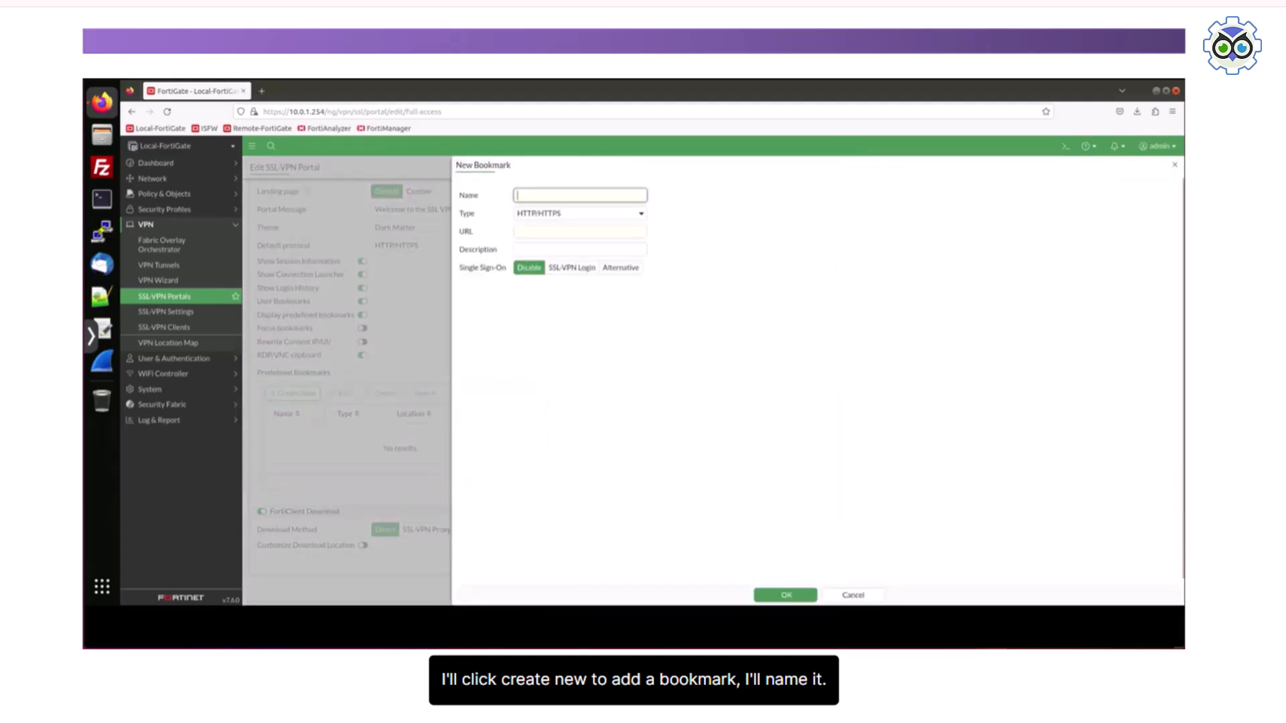
type("Internal_Web_Server")
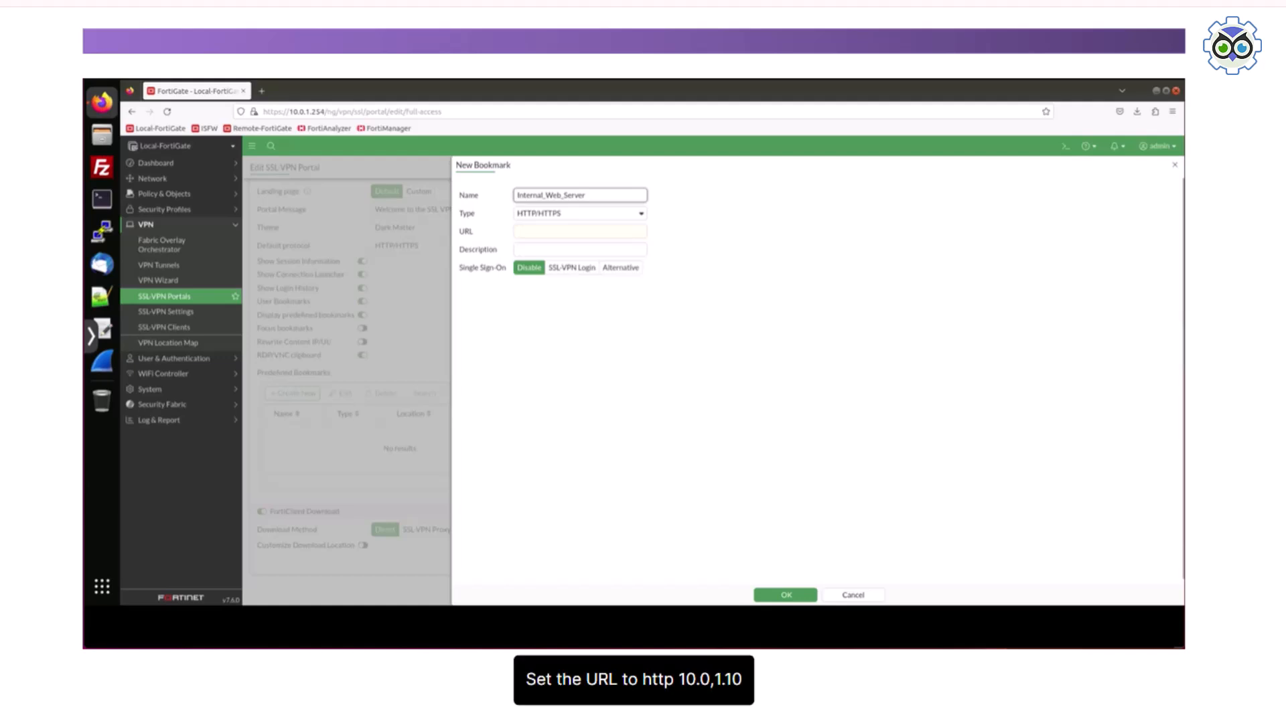
key("Tab")
type("http://10.0.1.20")
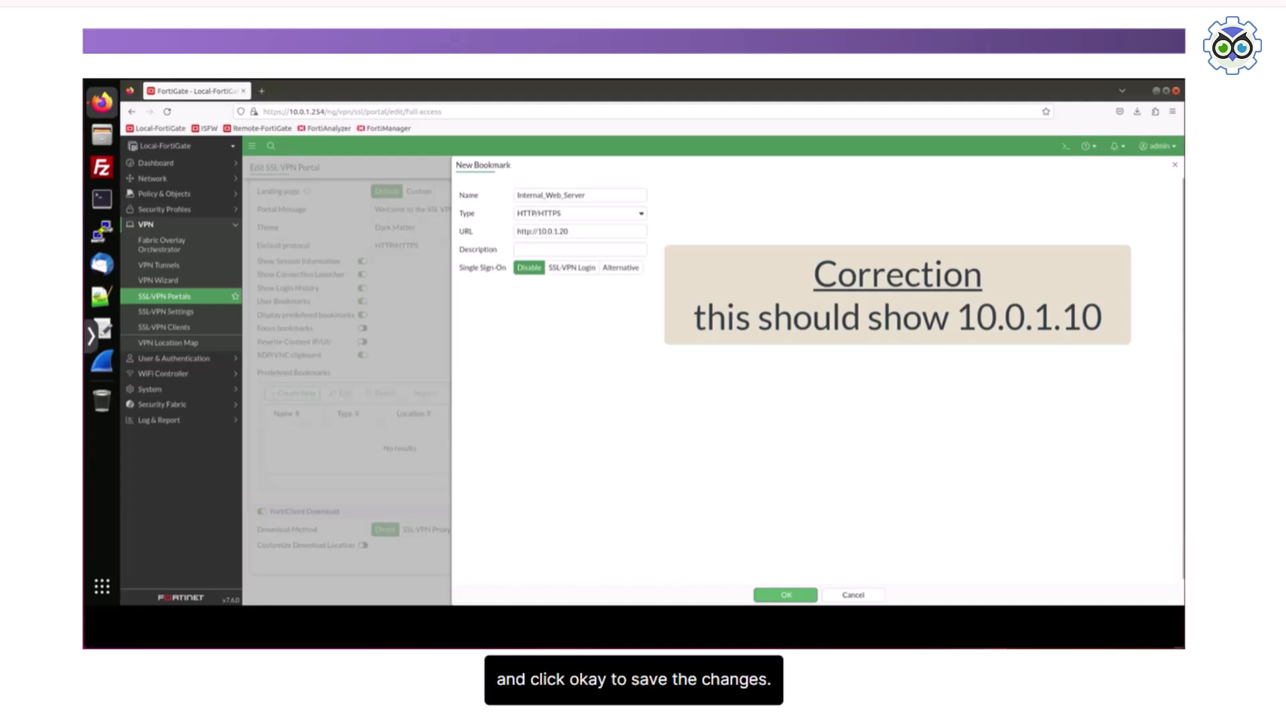
left_click(785, 596)
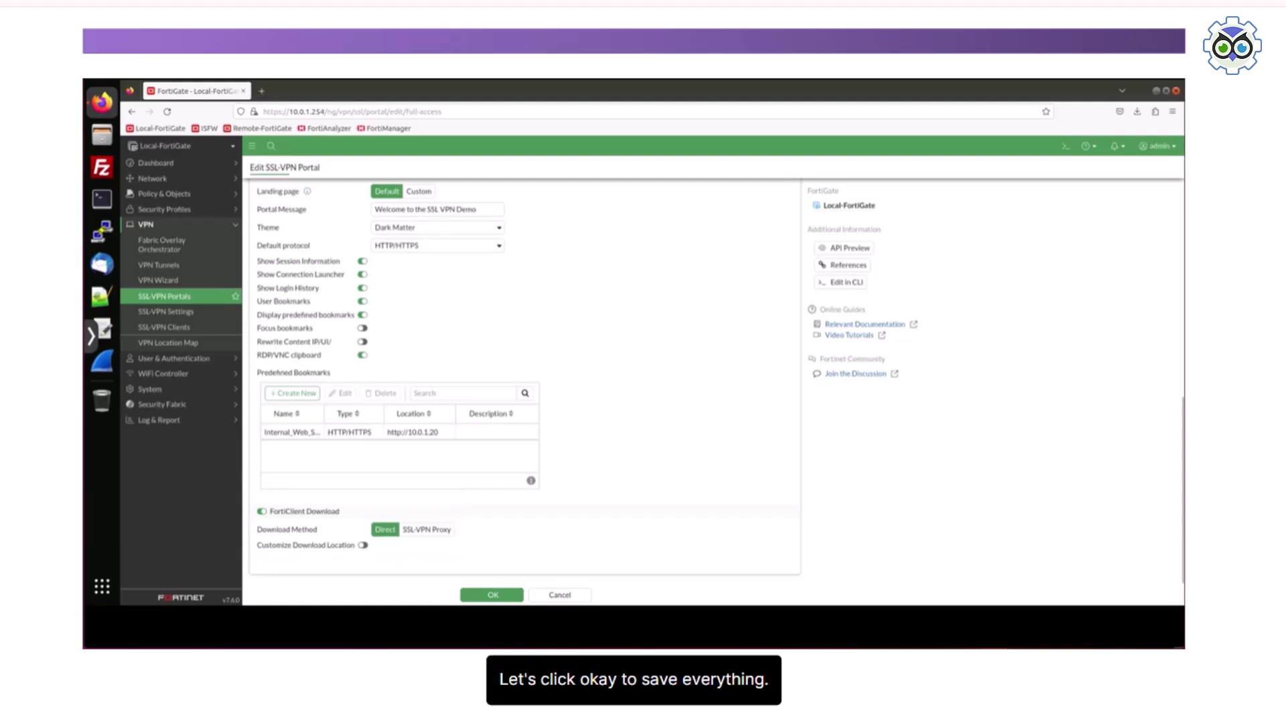
left_click(493, 595)
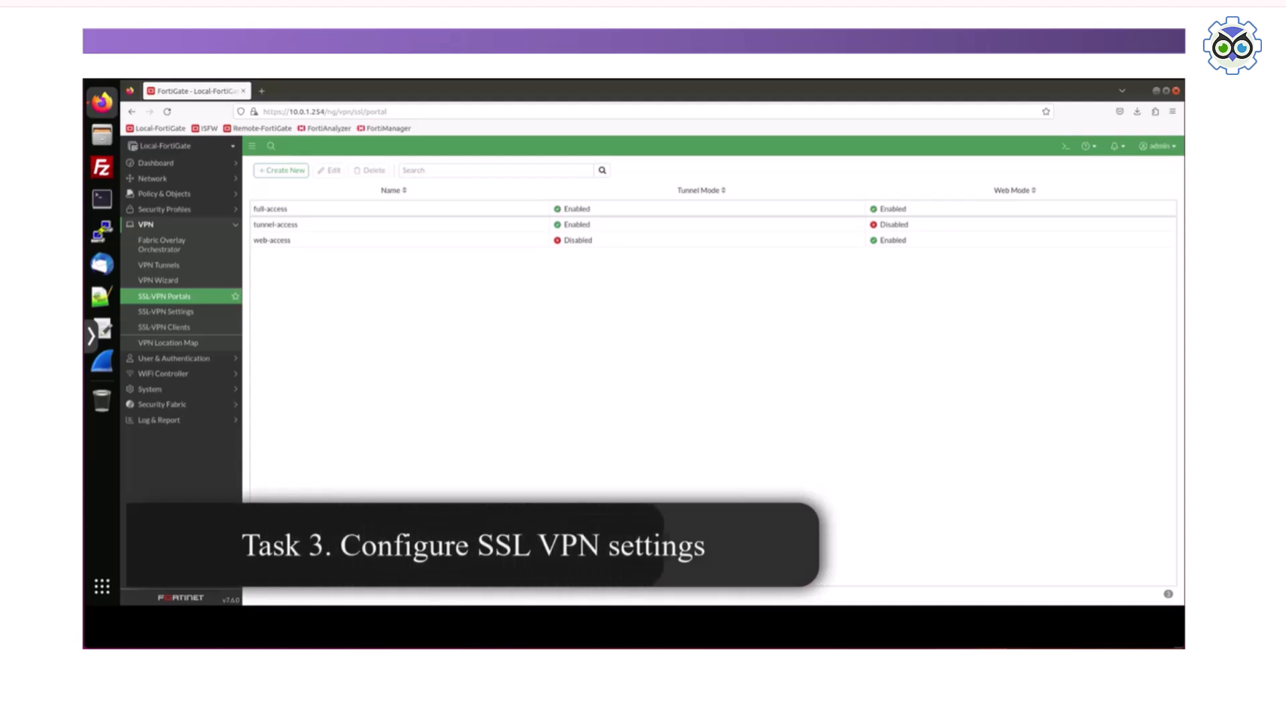
Step: In the SSL-VPN settings, set the listening interface to port1 and the server certificate to Fortinet_Factory
left_click(165, 312)
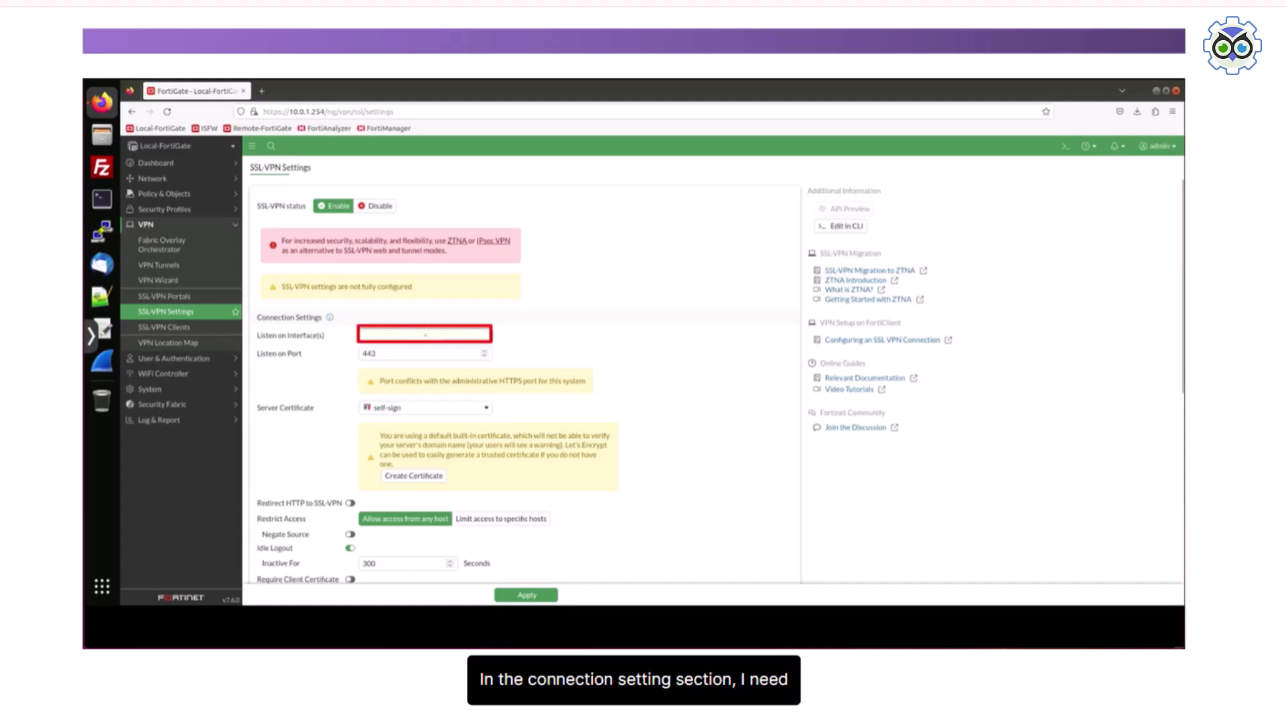
left_click(426, 334)
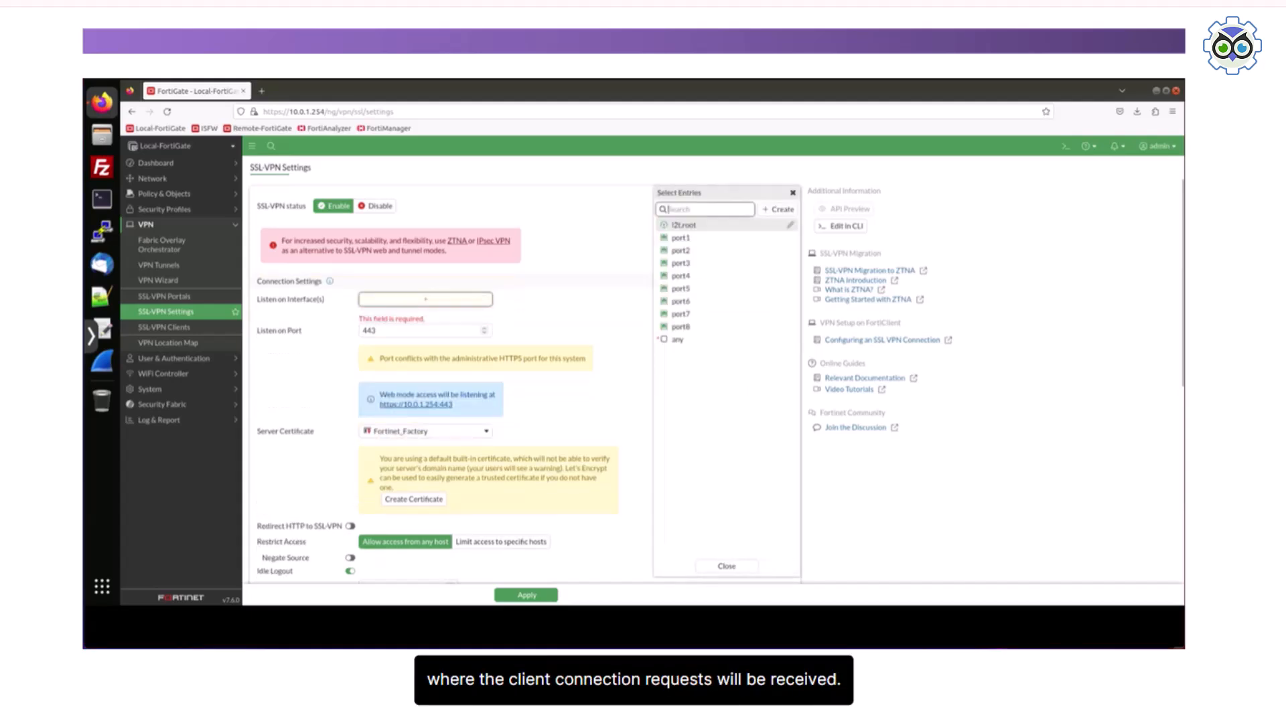
left_click(680, 238)
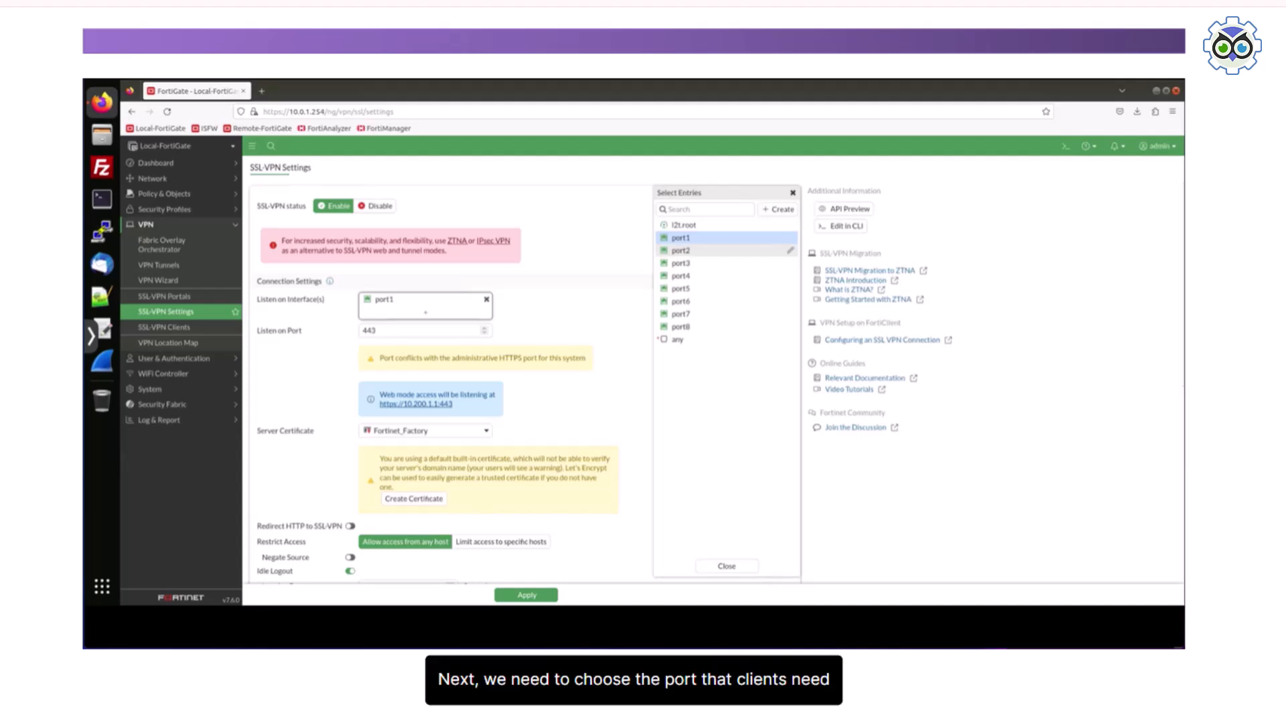
scroll(449, 381, "down", 1)
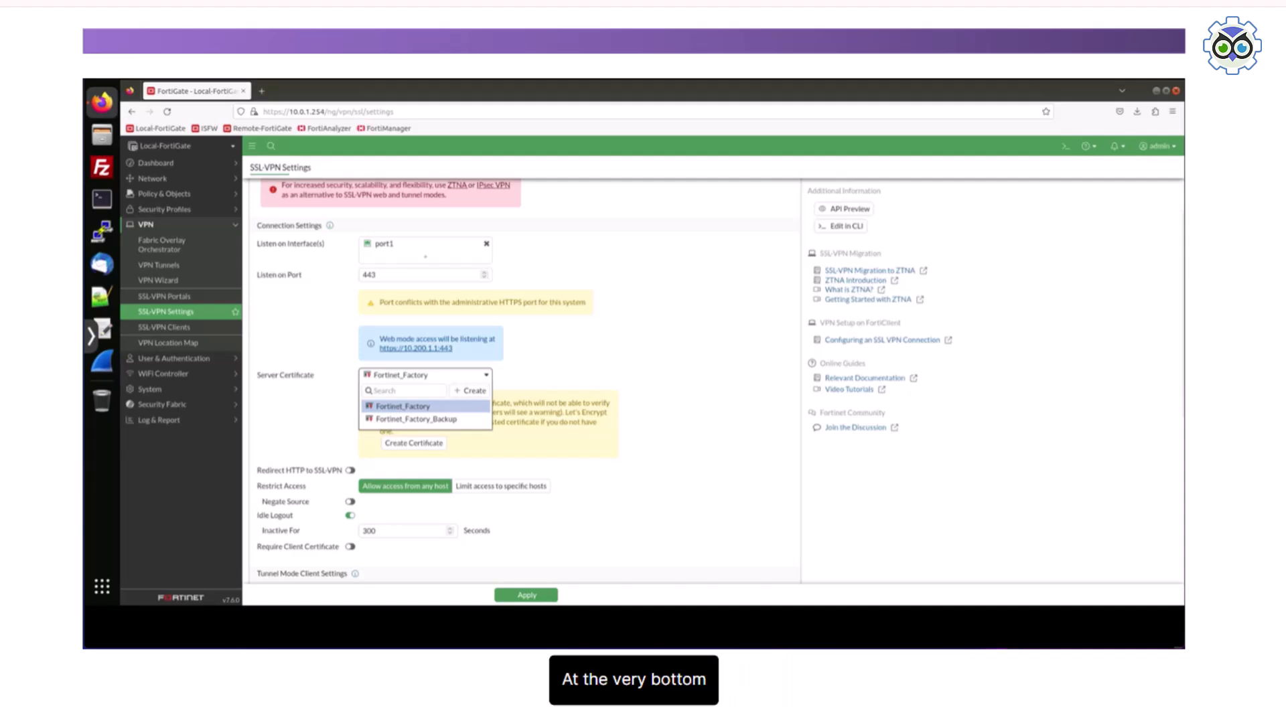
left_click(403, 407)
Step: Add an authentication/portal mapping that assigns the RemoteVPNUsers group to the full-access portal
scroll(522, 382, "down", 5)
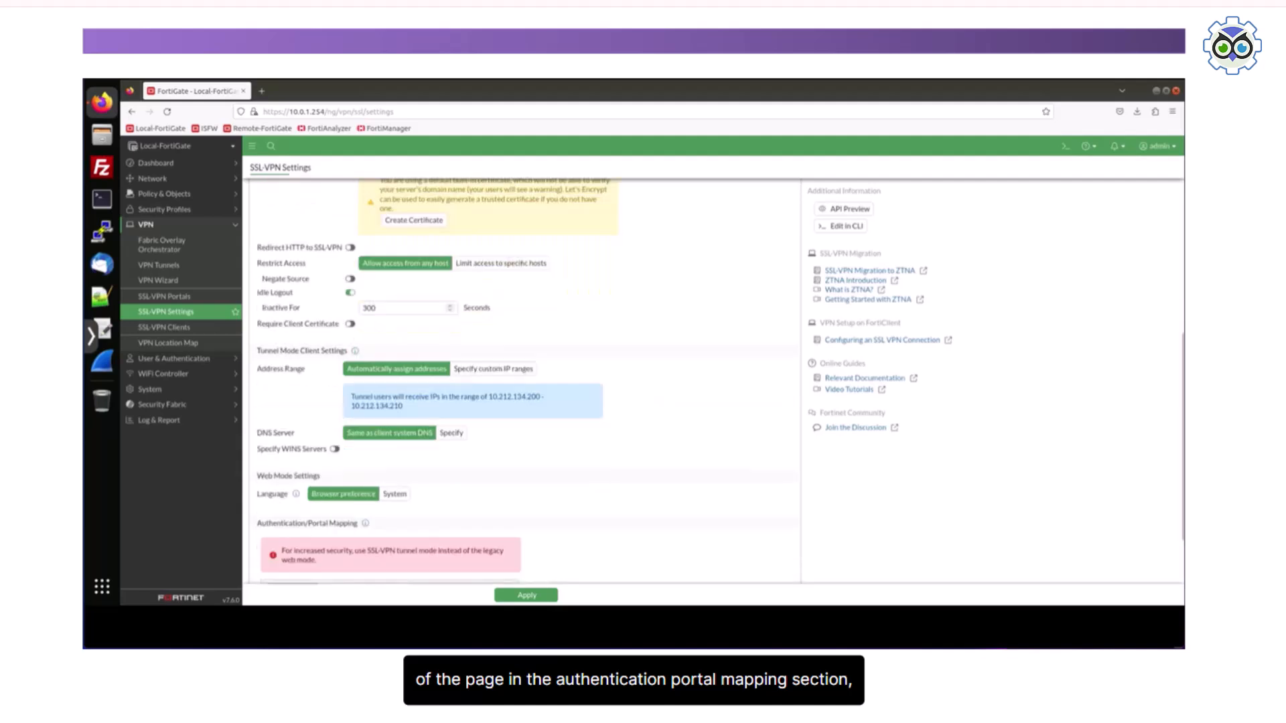
scroll(522, 381, "down", 2)
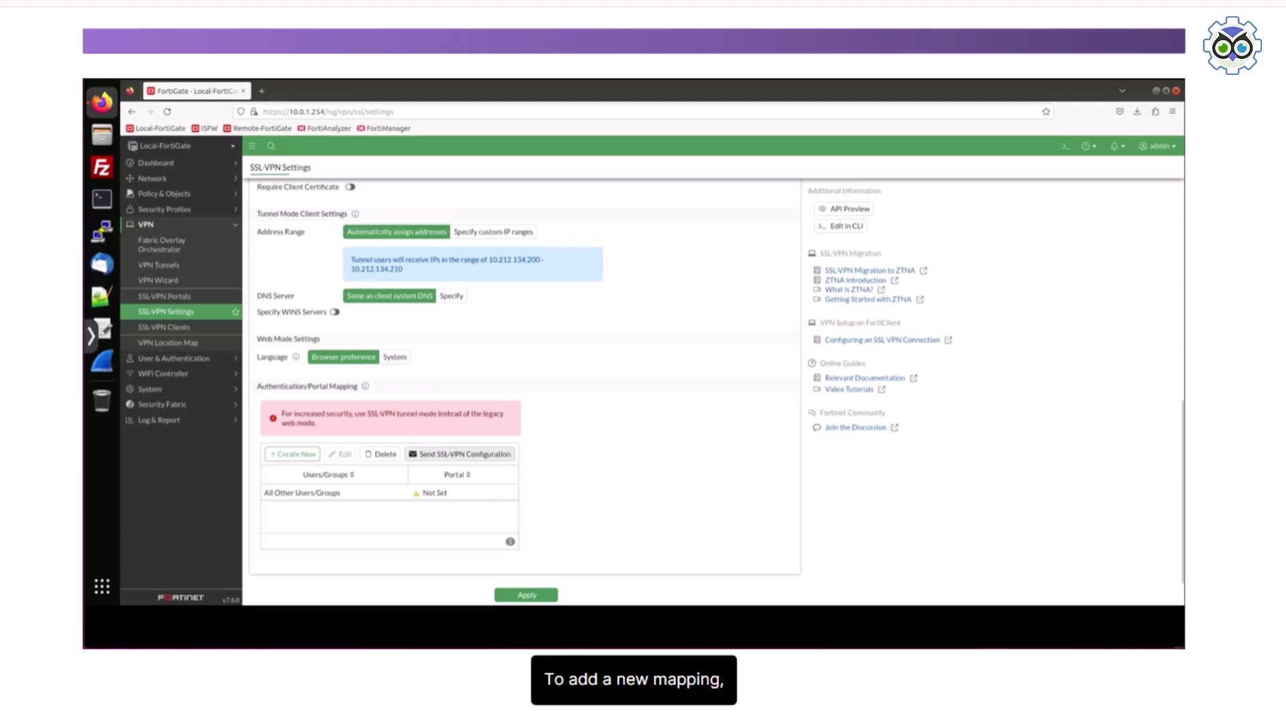
left_click(293, 455)
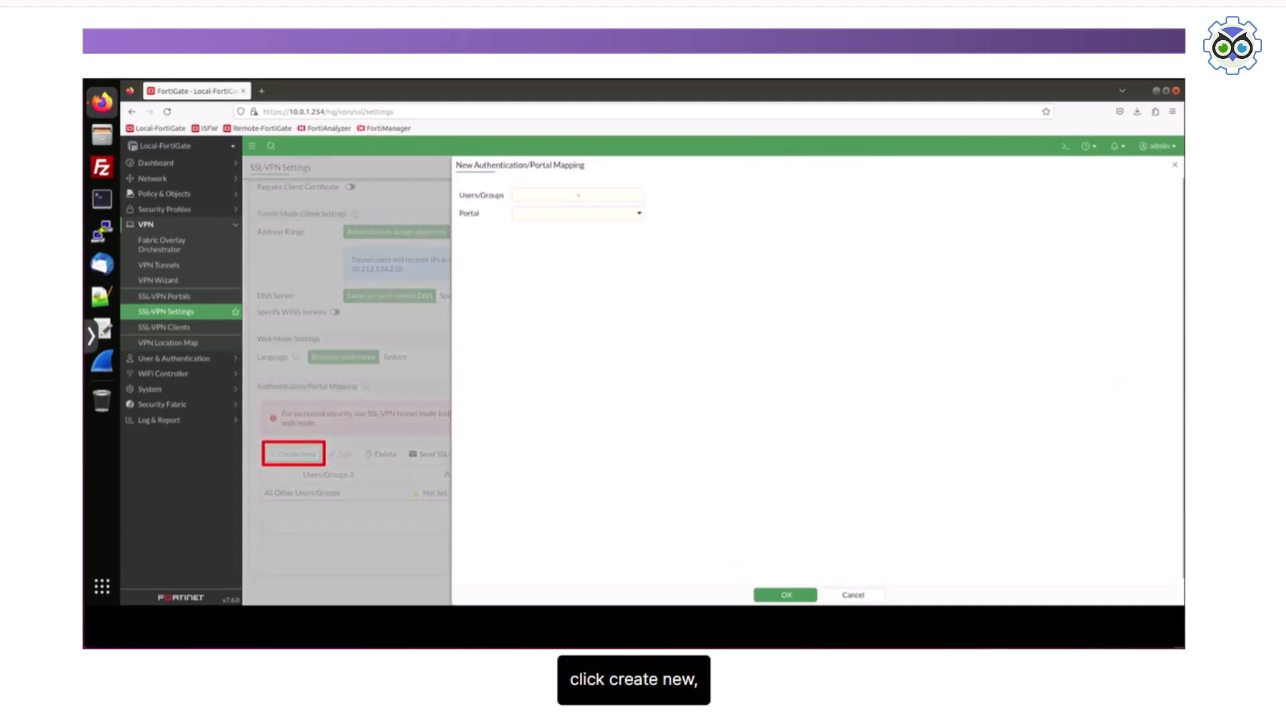
left_click(578, 196)
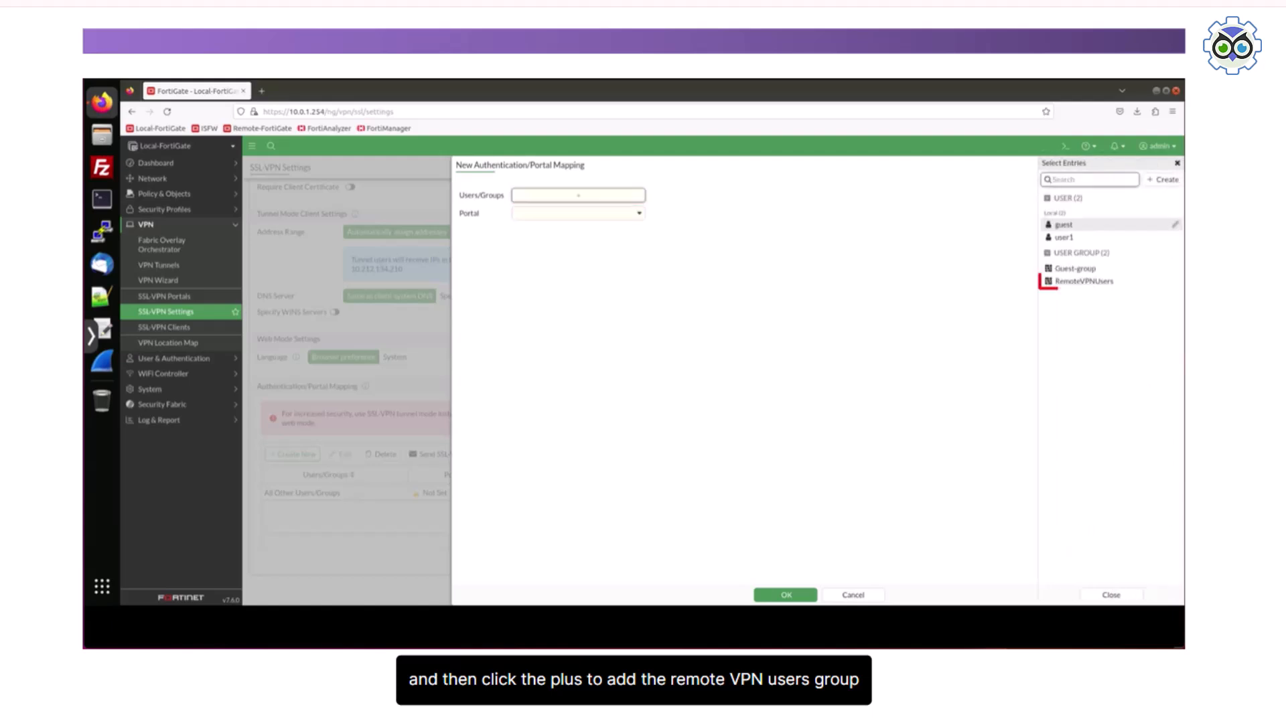
left_click(1084, 282)
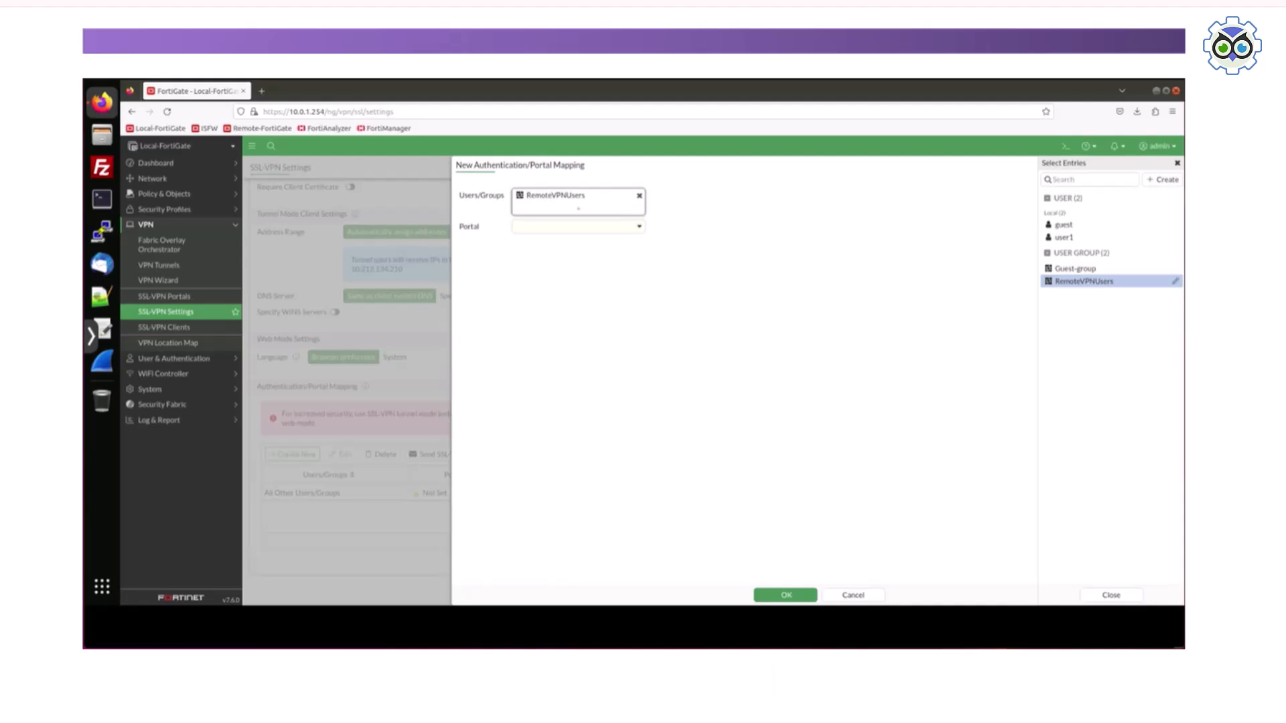
left_click(578, 226)
left_click(536, 258)
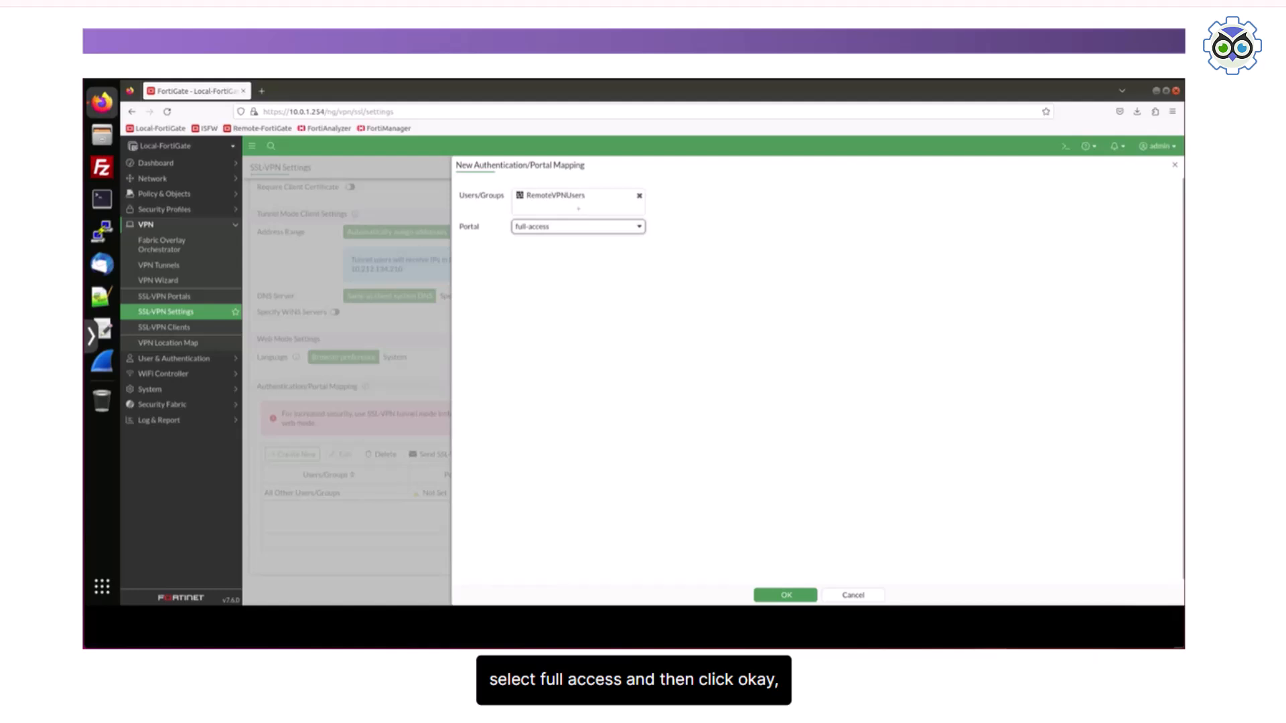
left_click(785, 595)
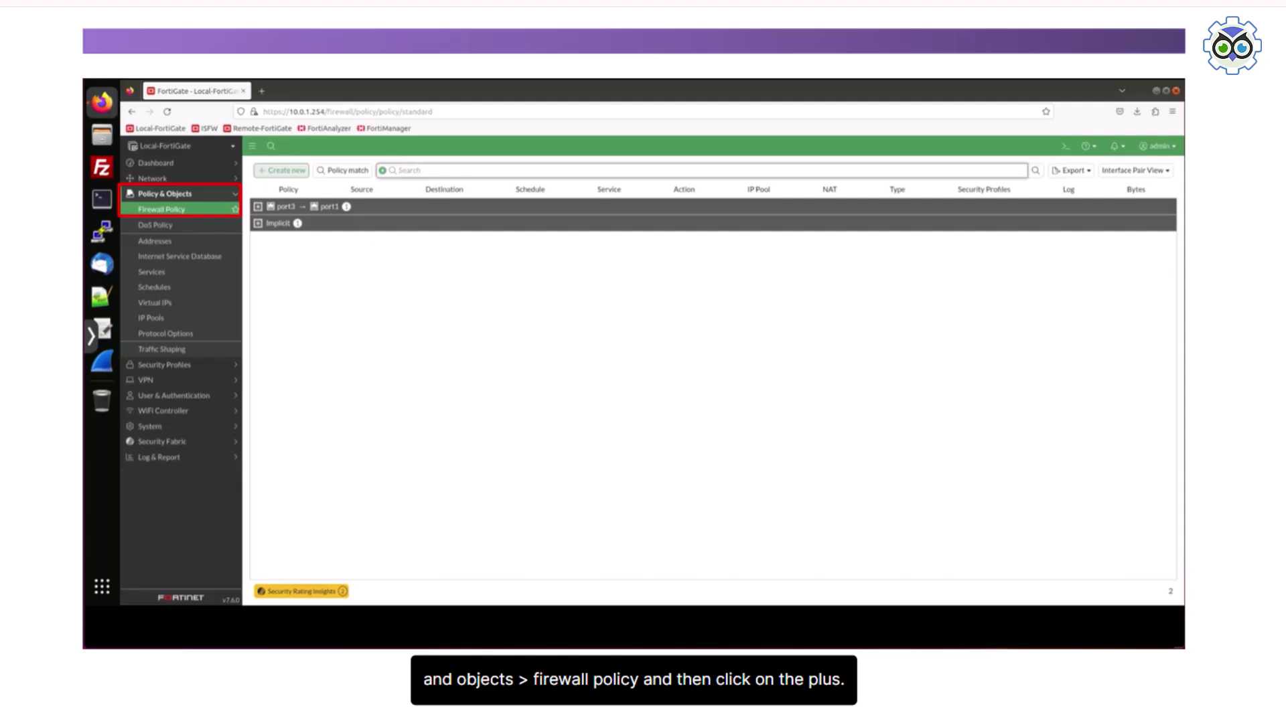
Step: Create a firewall policy named SSLVPNAccess with incoming SSL-VPN tunnel interface (ssl.root) and outgoing interface port3
left_click(281, 171)
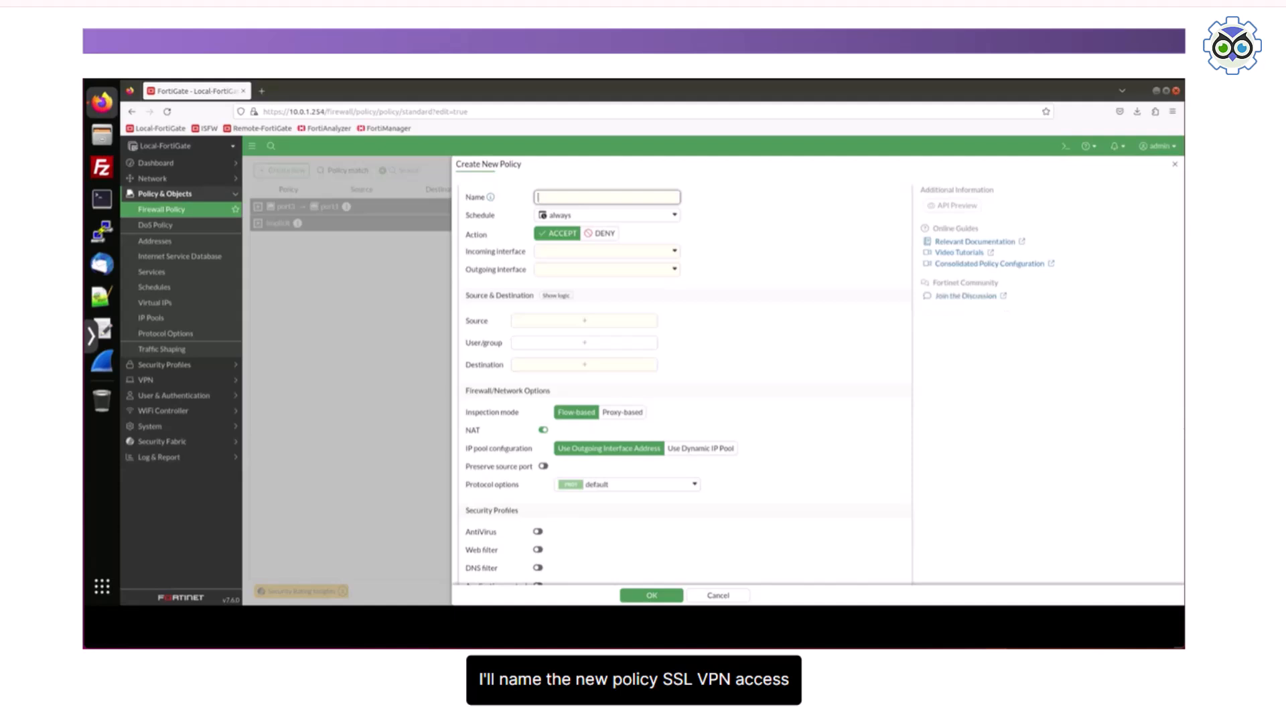
type("SSLVPNAccess")
left_click(607, 251)
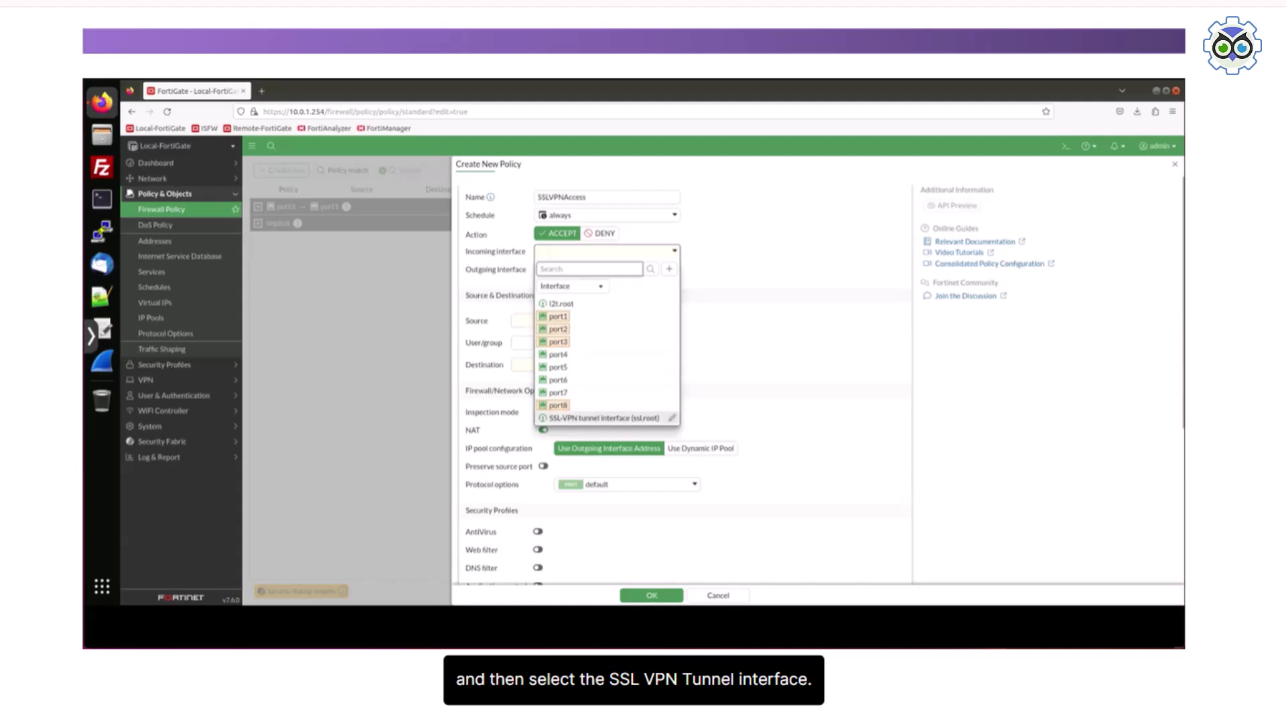
left_click(603, 418)
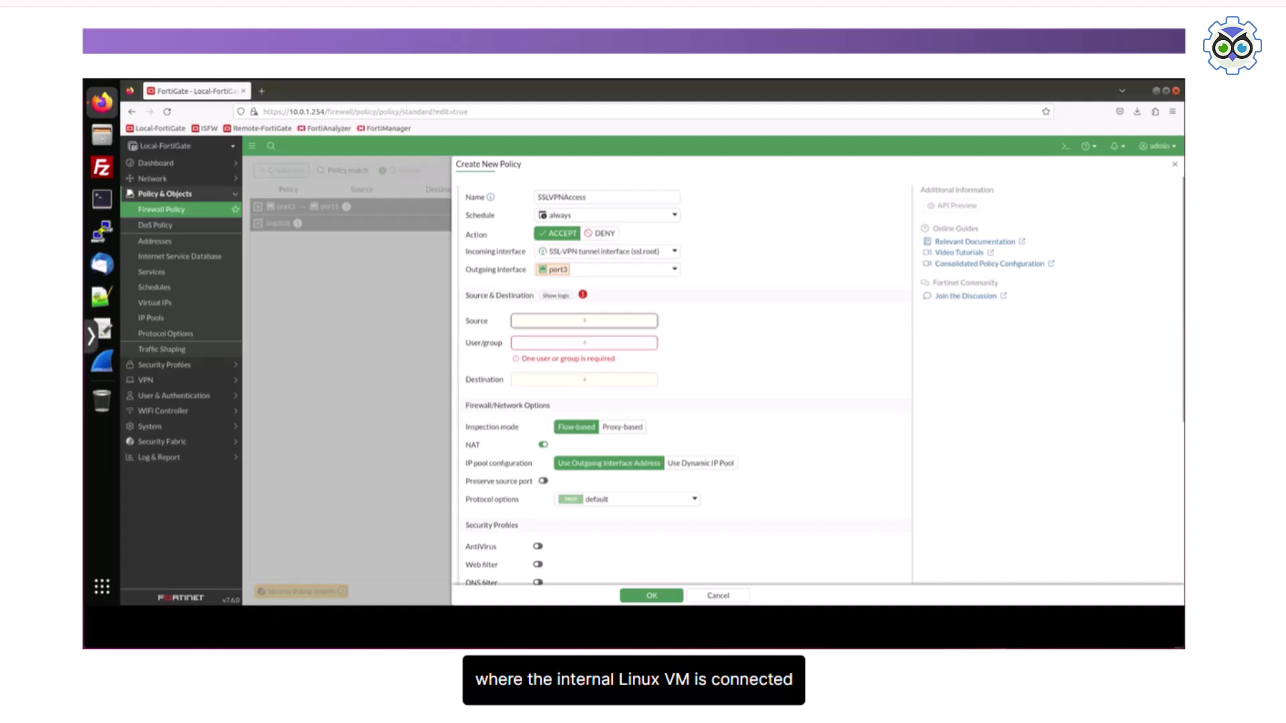
Step: Set the policy's source to SSLVPN_TUNNEL_ADDR1, its user group to RemoteVPNUsers and its destination to LOCAL_SUBNET
left_click(584, 321)
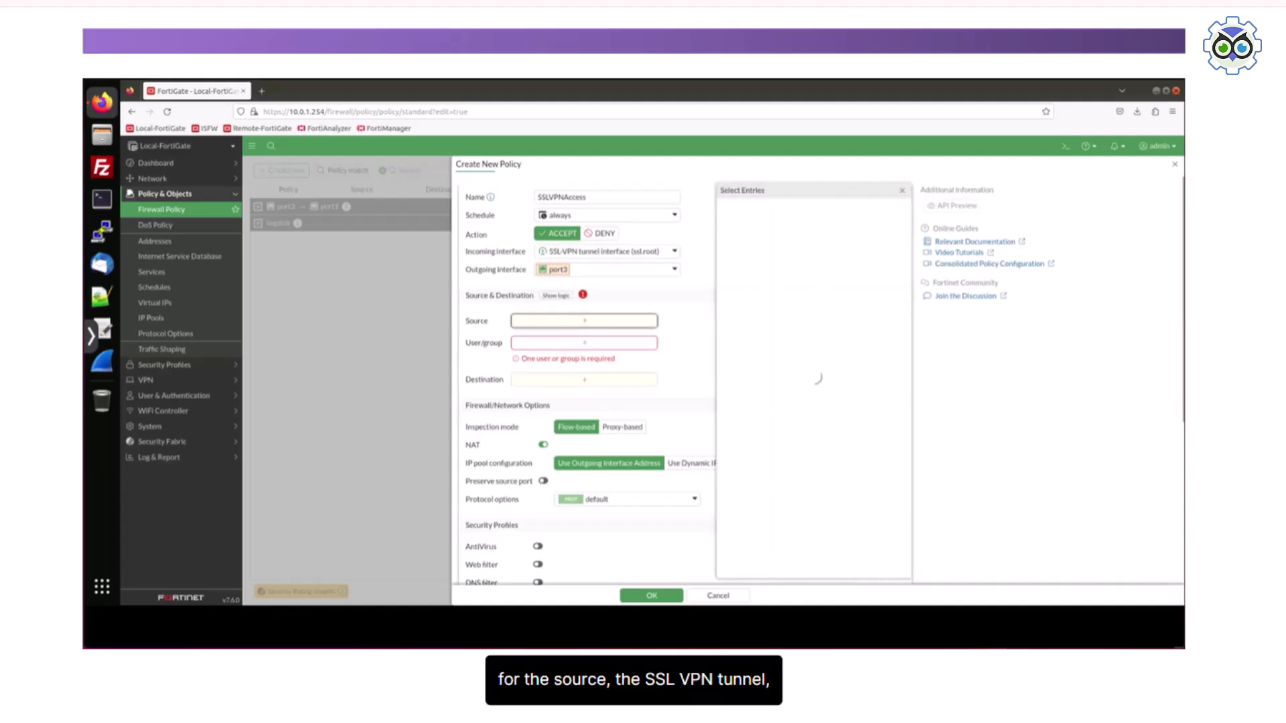
left_click(774, 282)
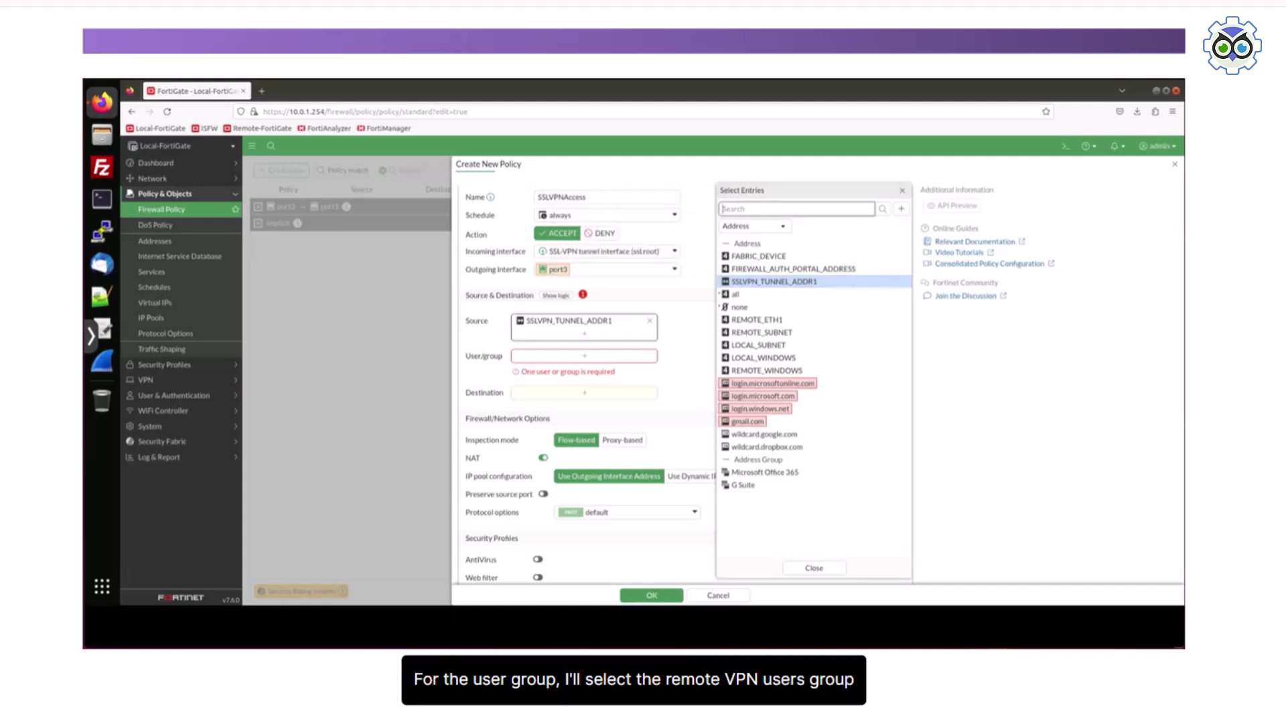
left_click(584, 357)
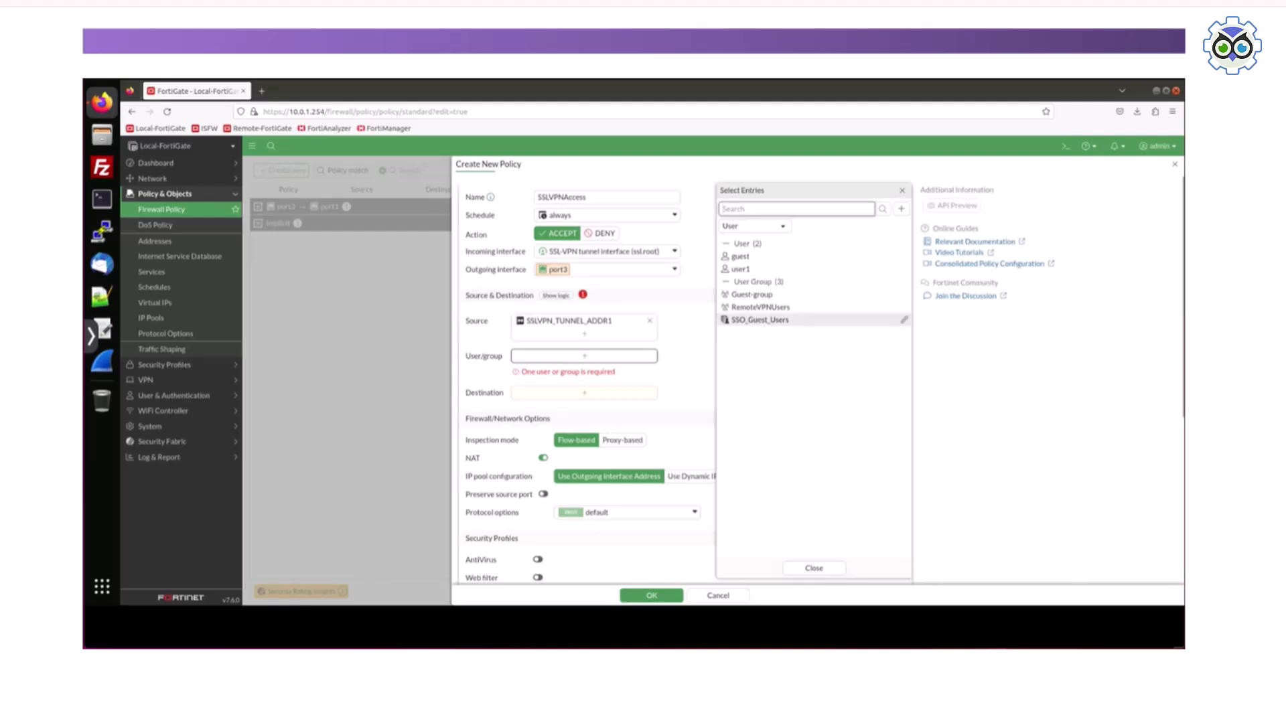
left_click(761, 308)
left_click(585, 392)
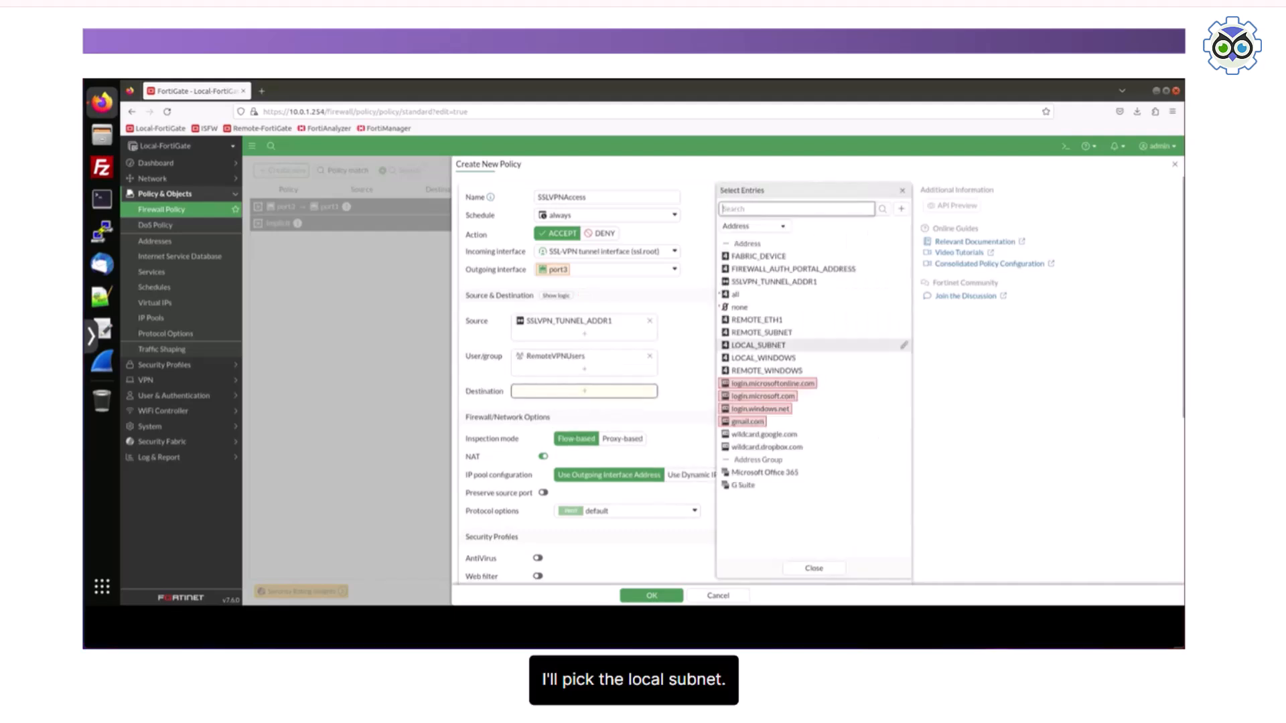
left_click(759, 345)
left_click(814, 568)
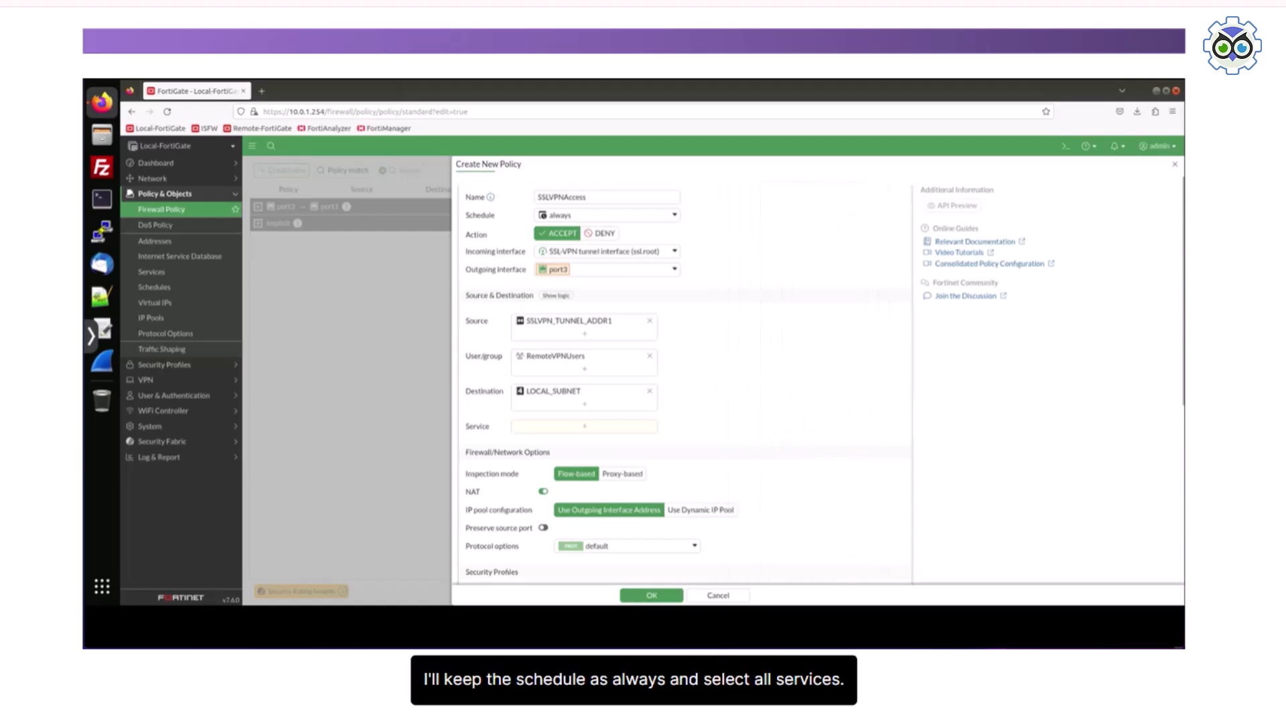
Step: Set the SSLVPNAccess policy's service to ALL, keep the remaining options at their defaults, and save the policy
left_click(584, 427)
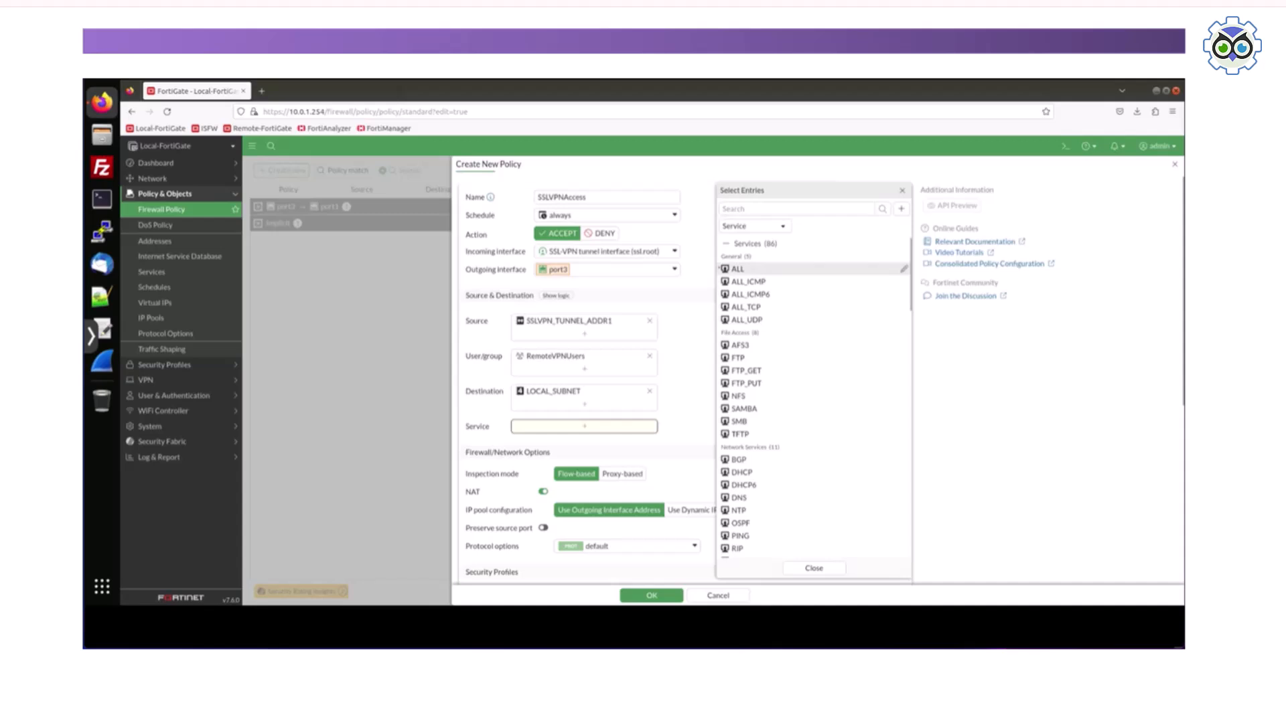
left_click(737, 269)
left_click(814, 568)
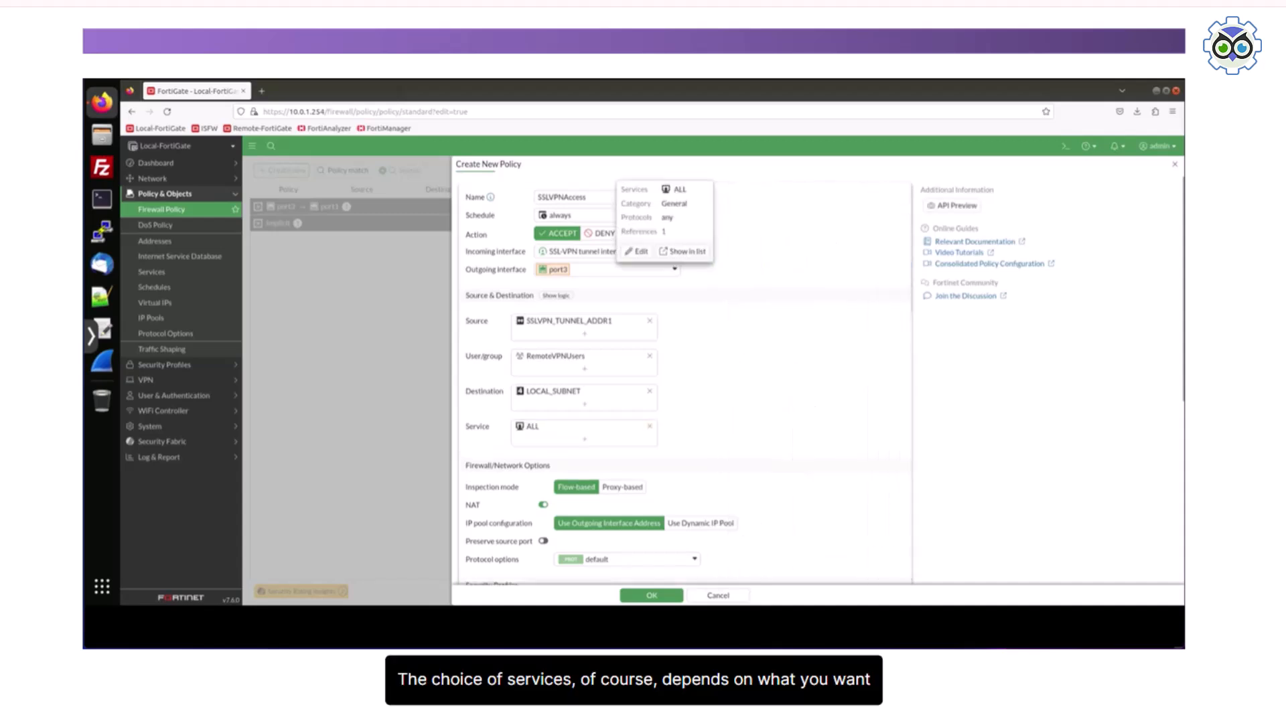
scroll(683, 382, "down", 5)
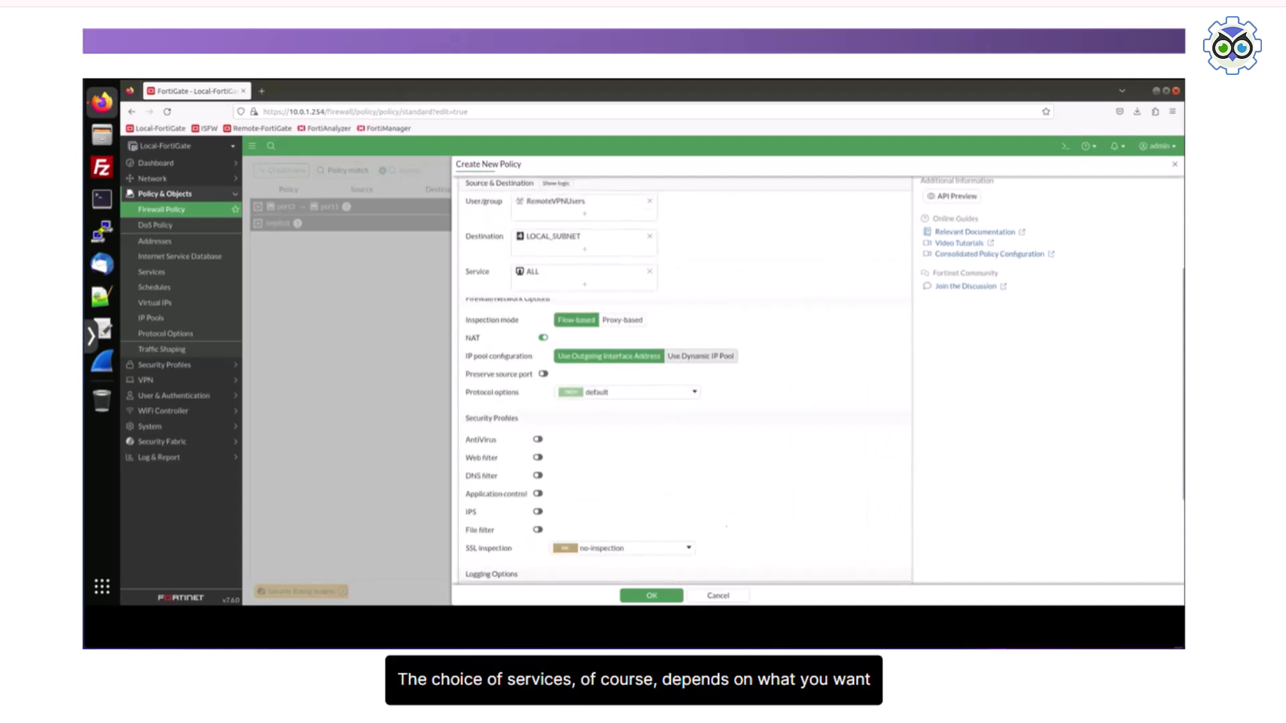
scroll(683, 382, "down", 4)
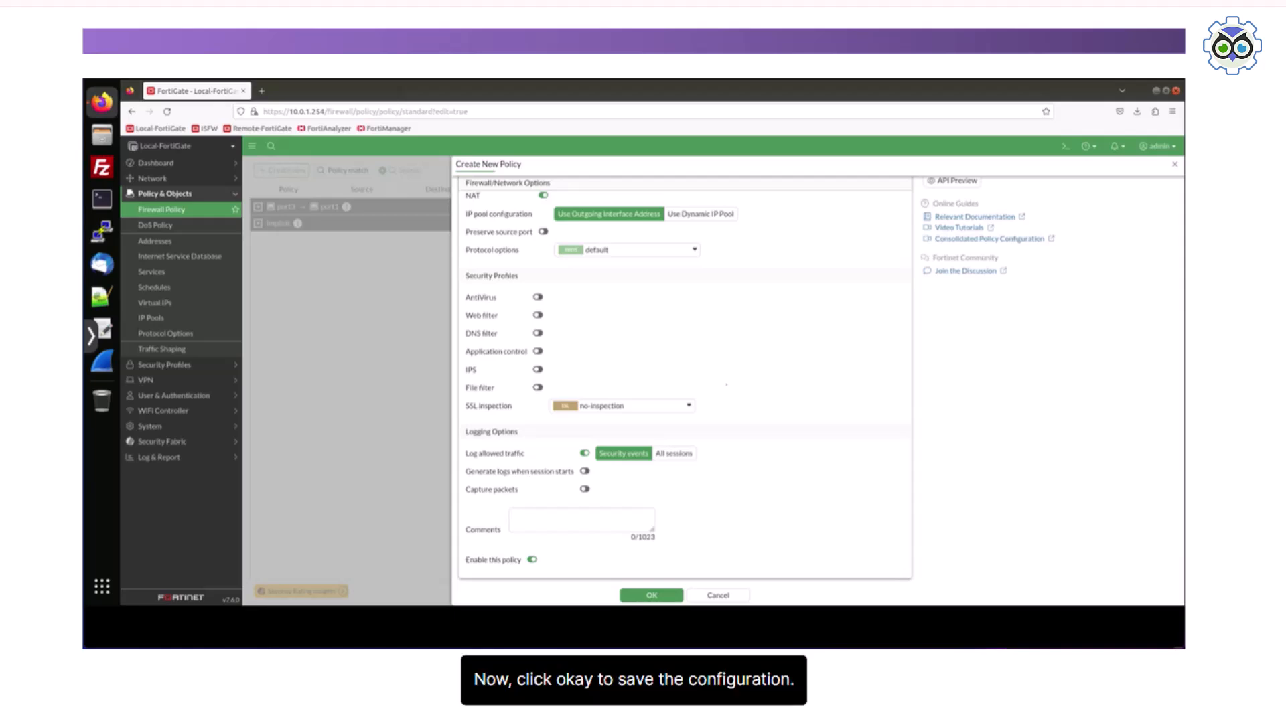
scroll(684, 382, "up", 1)
left_click(651, 596)
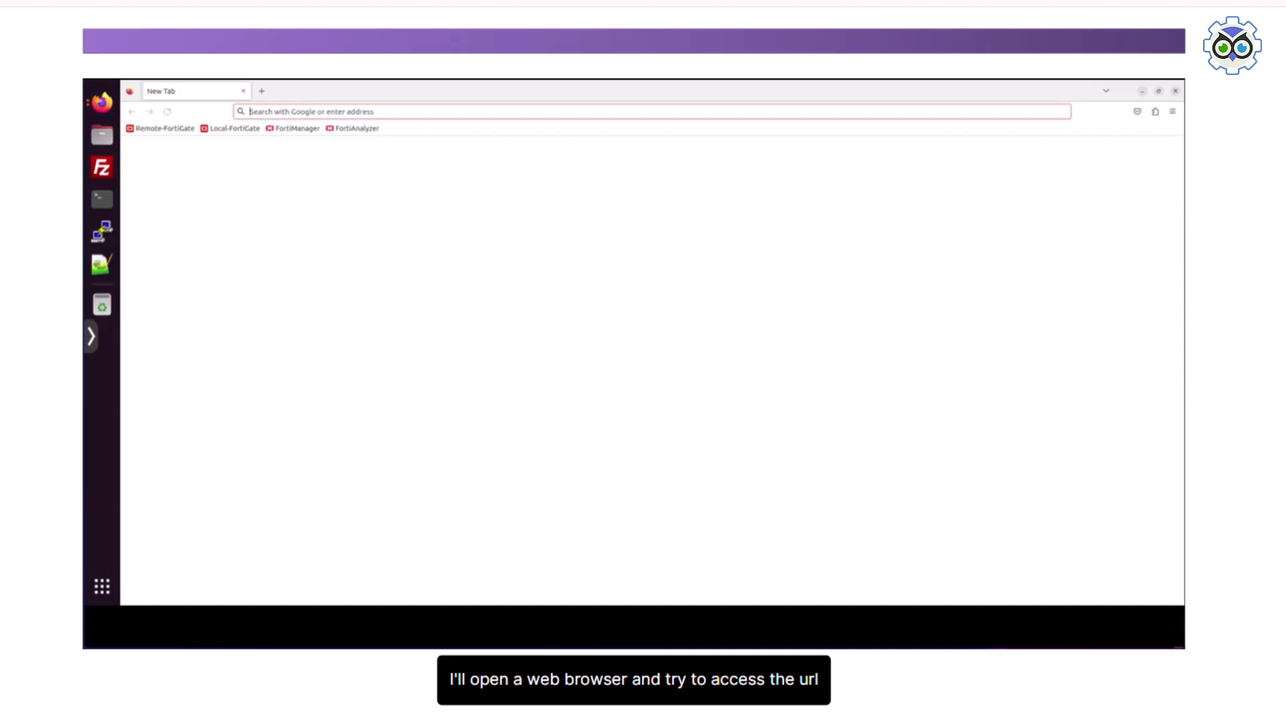
type("https://")
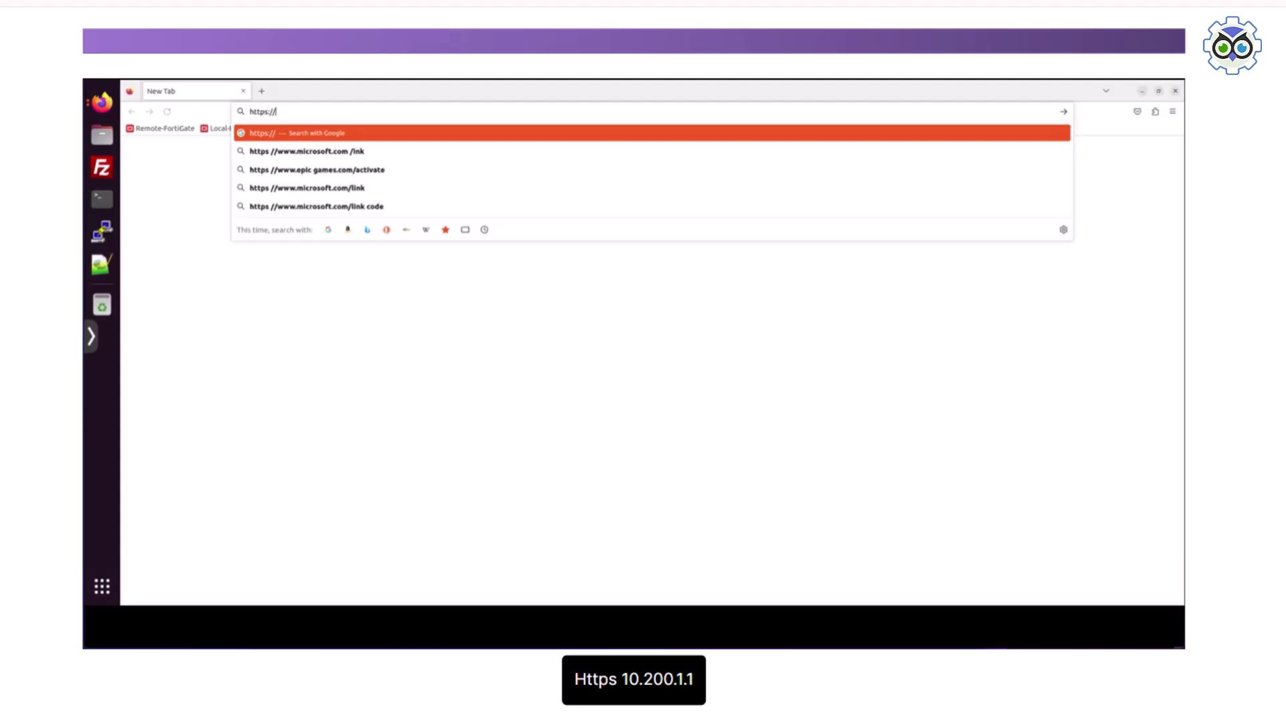
type("10.200.1.1")
key("Return")
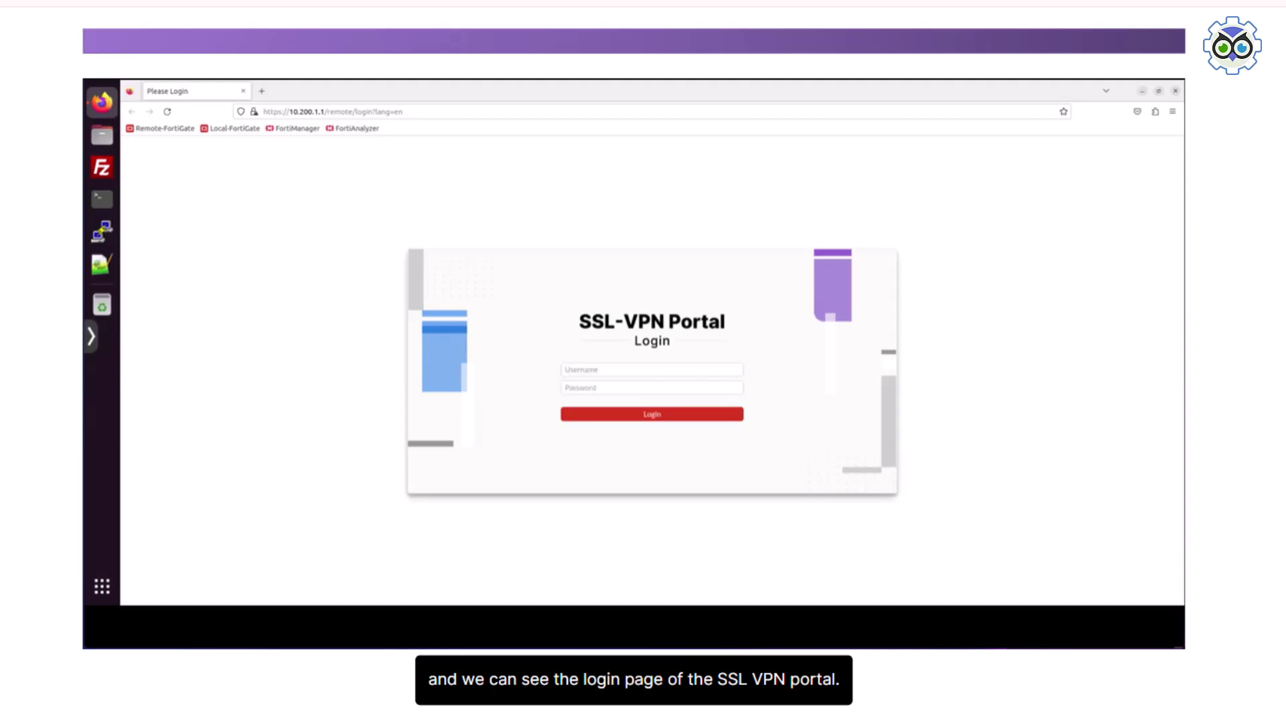
Step: Log in to the SSL-VPN portal with the username user1 and the account password
left_click(652, 370)
type("user1")
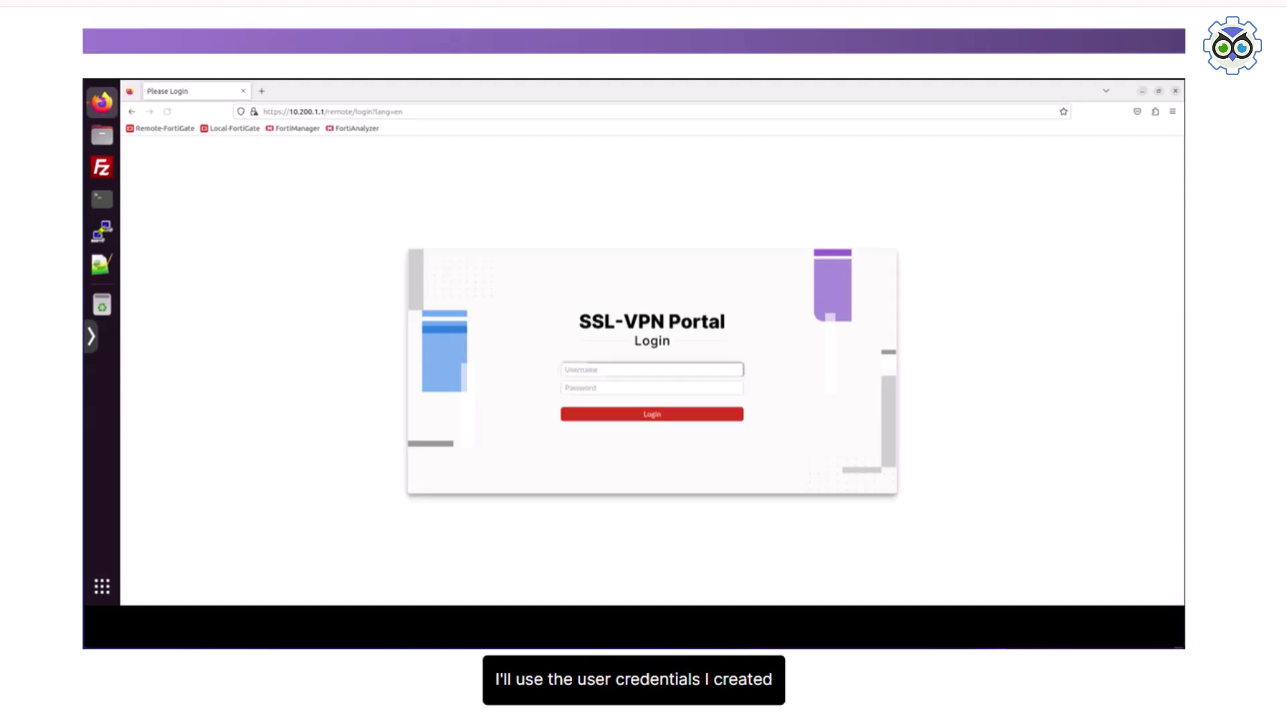
type("user1")
key("Tab")
type("••••••••")
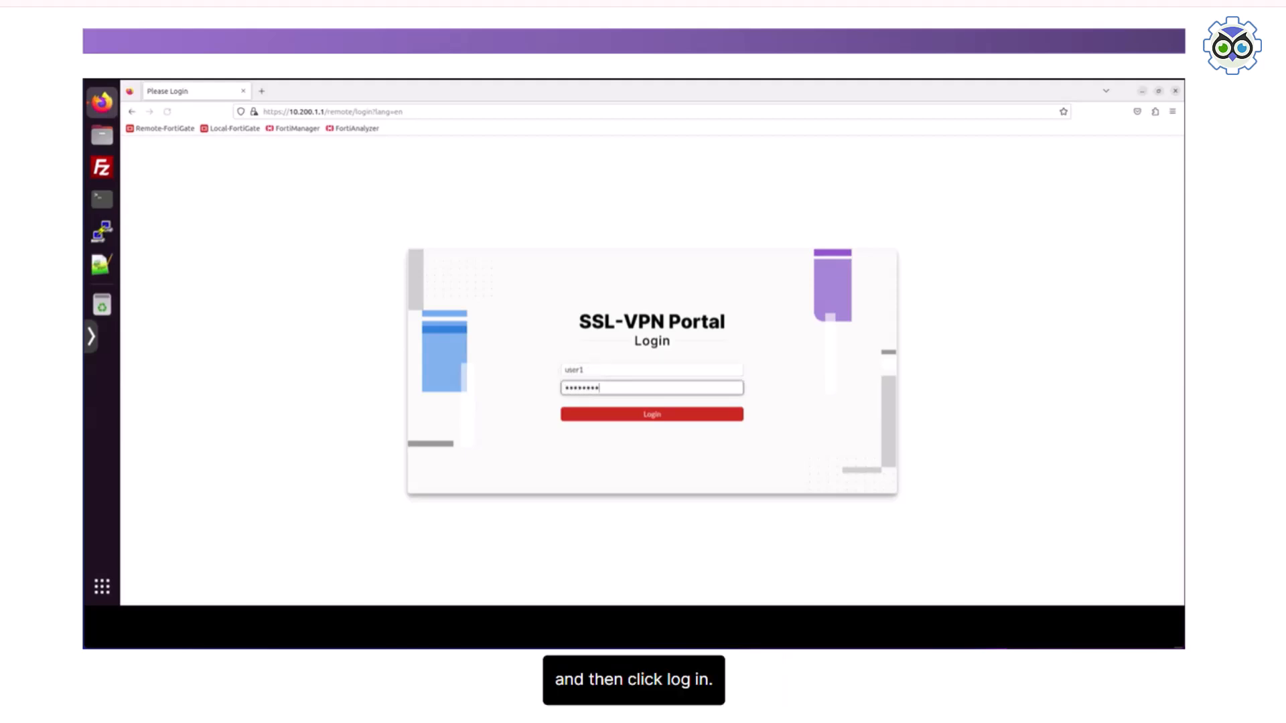
key("Return")
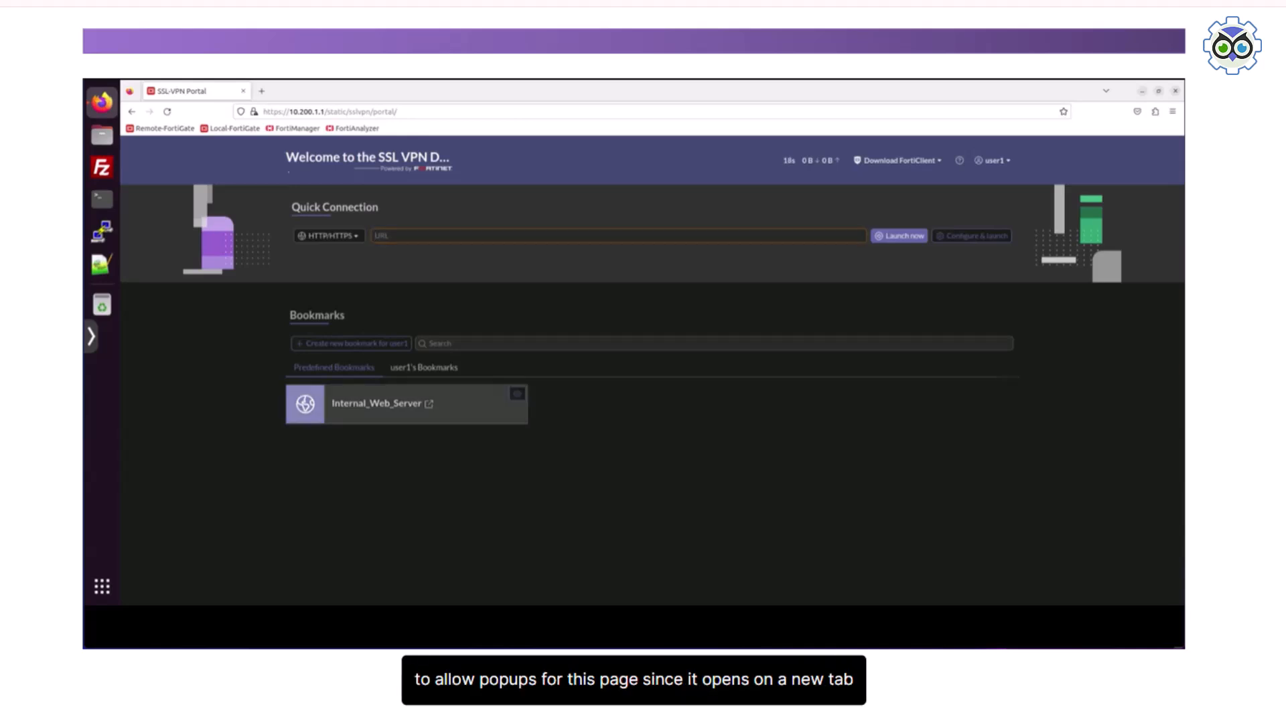
Step: Launch the Internal_Web_Server bookmark and allow pop-ups for 10.200.1.1
left_click(397, 404)
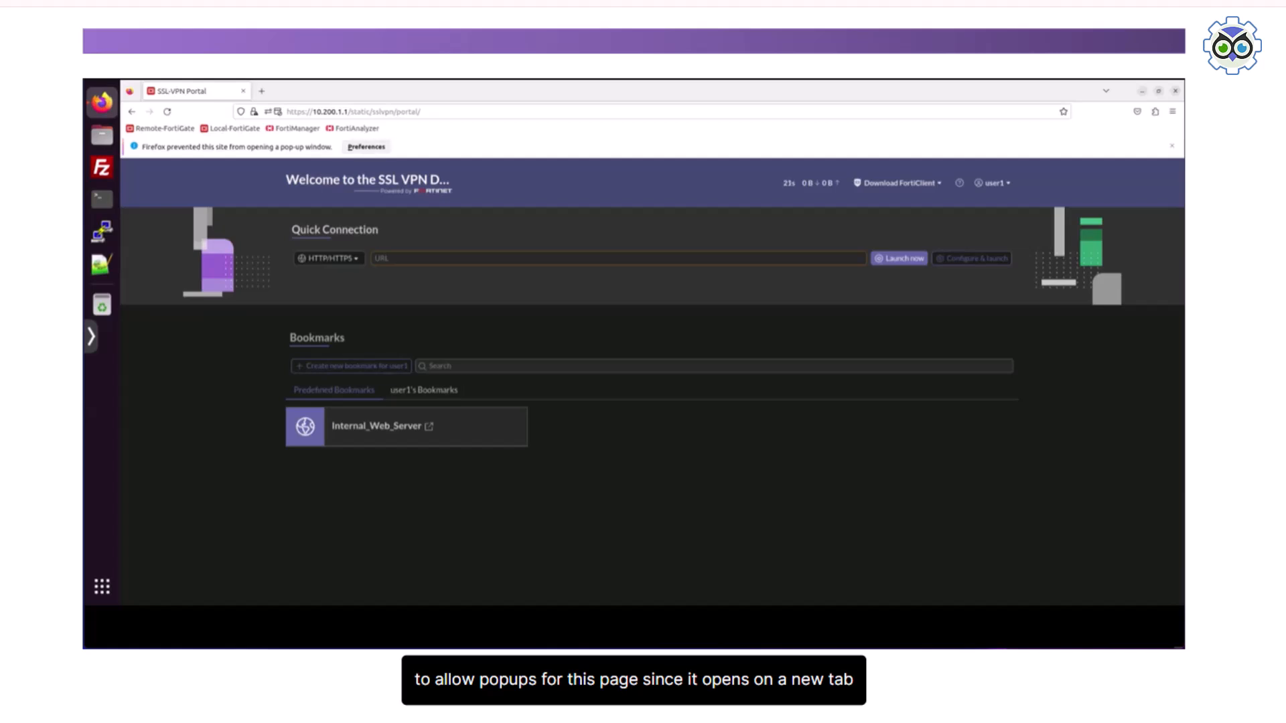
left_click(366, 146)
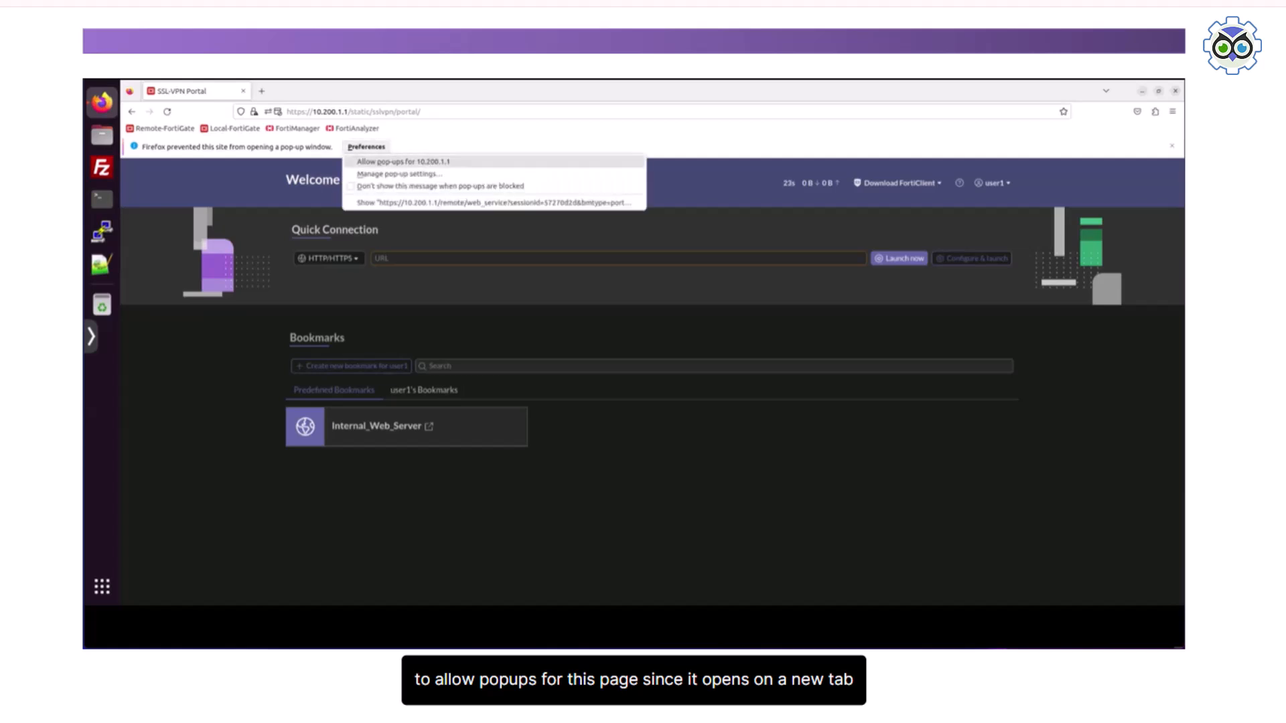
left_click(403, 162)
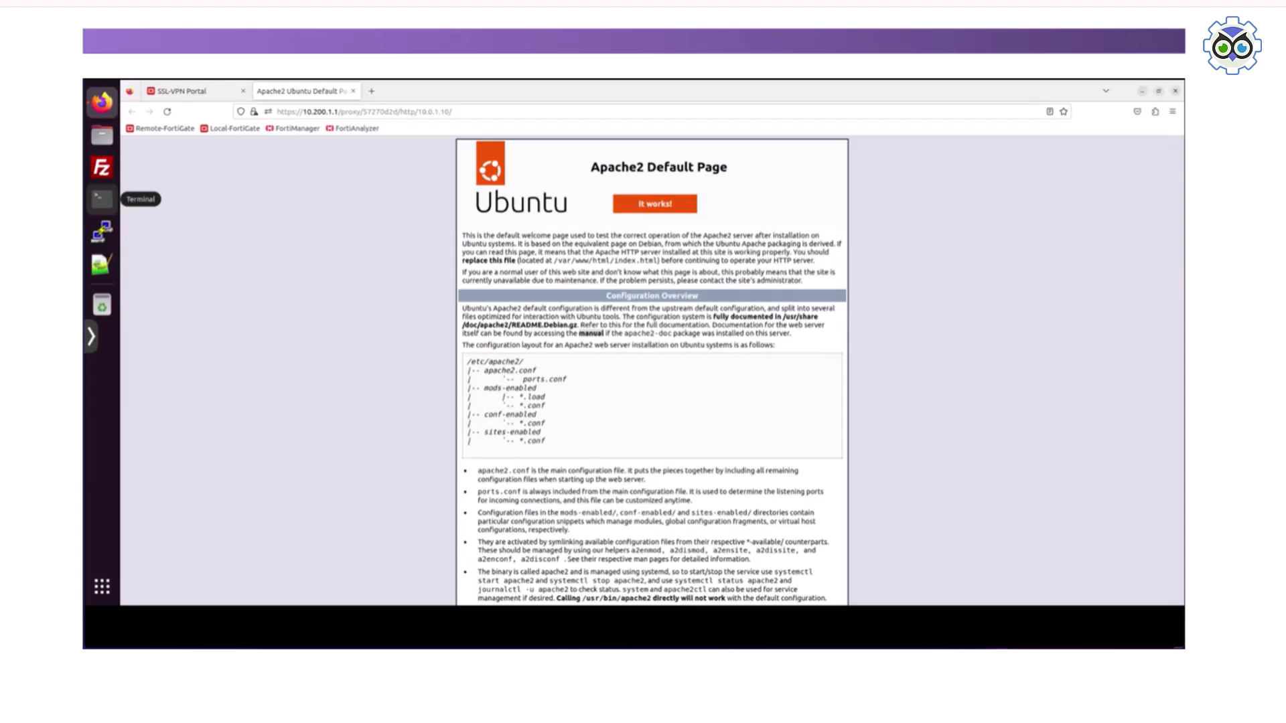
Step: From the portal's Quick Connection, launch an SSH session to 10.0.1.10 and submit the Administrator username with the account password
left_click(182, 91)
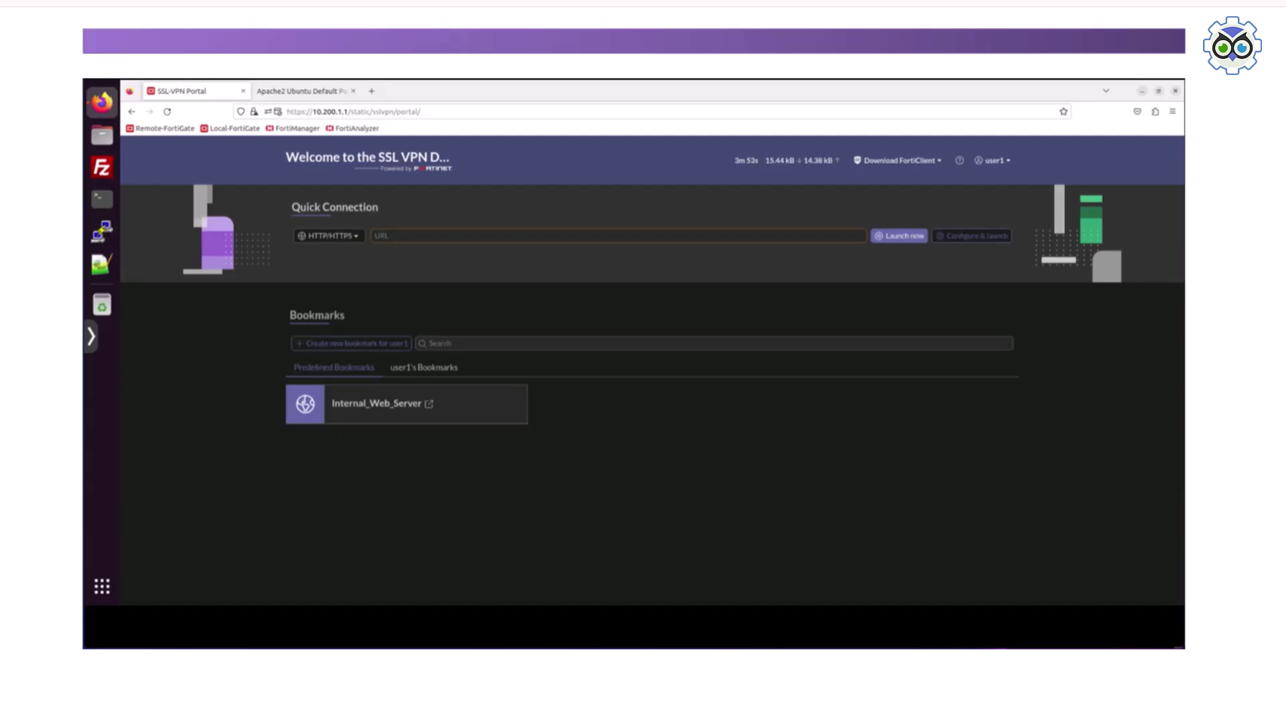
left_click(330, 235)
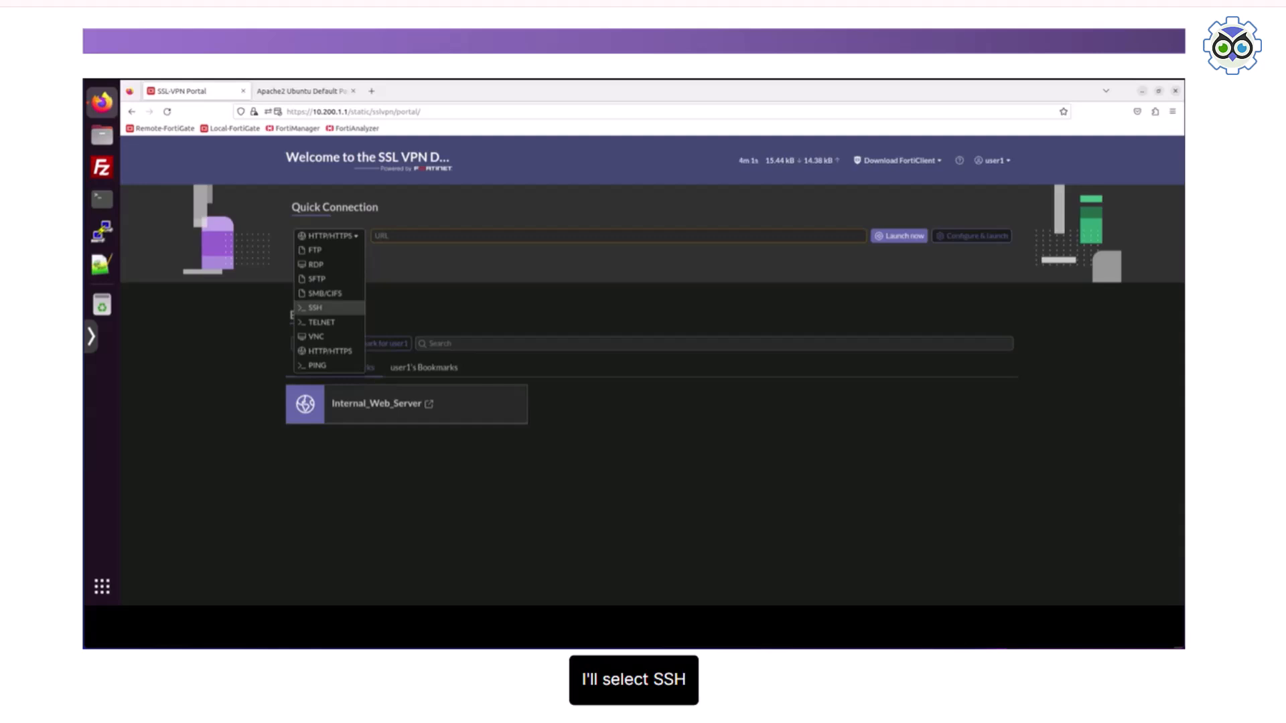
left_click(315, 308)
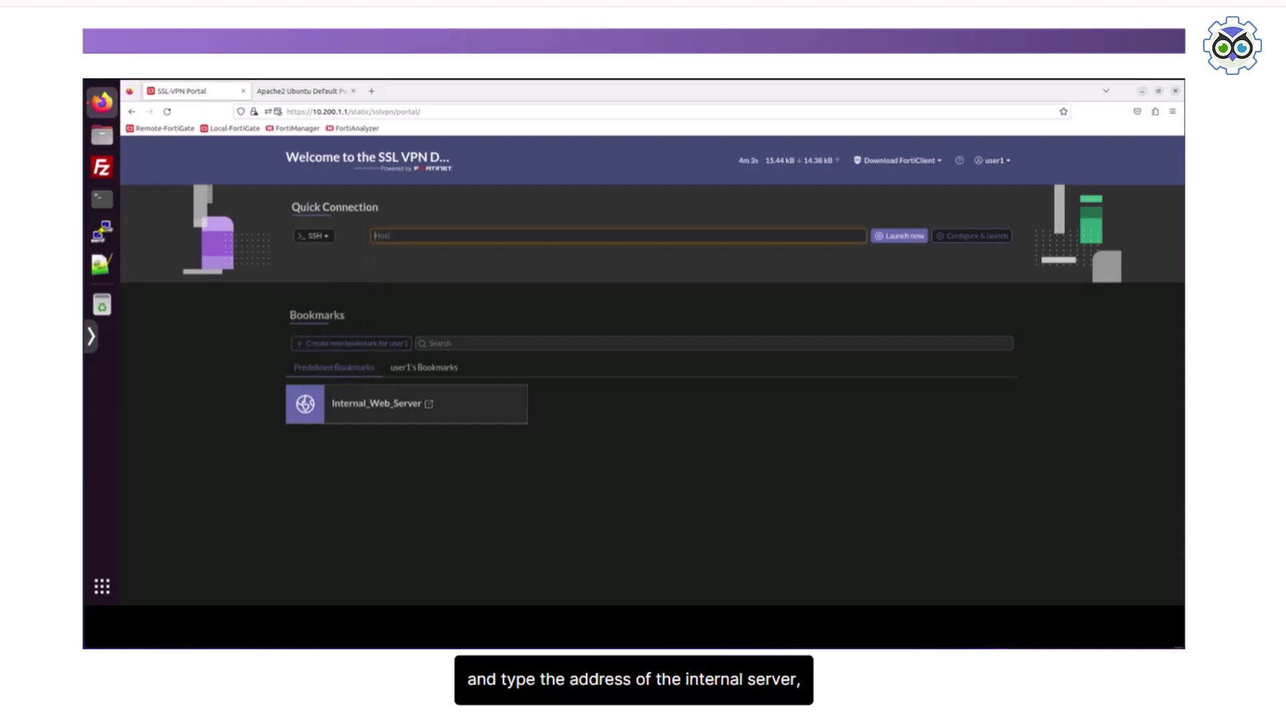
type("10.0.1.10")
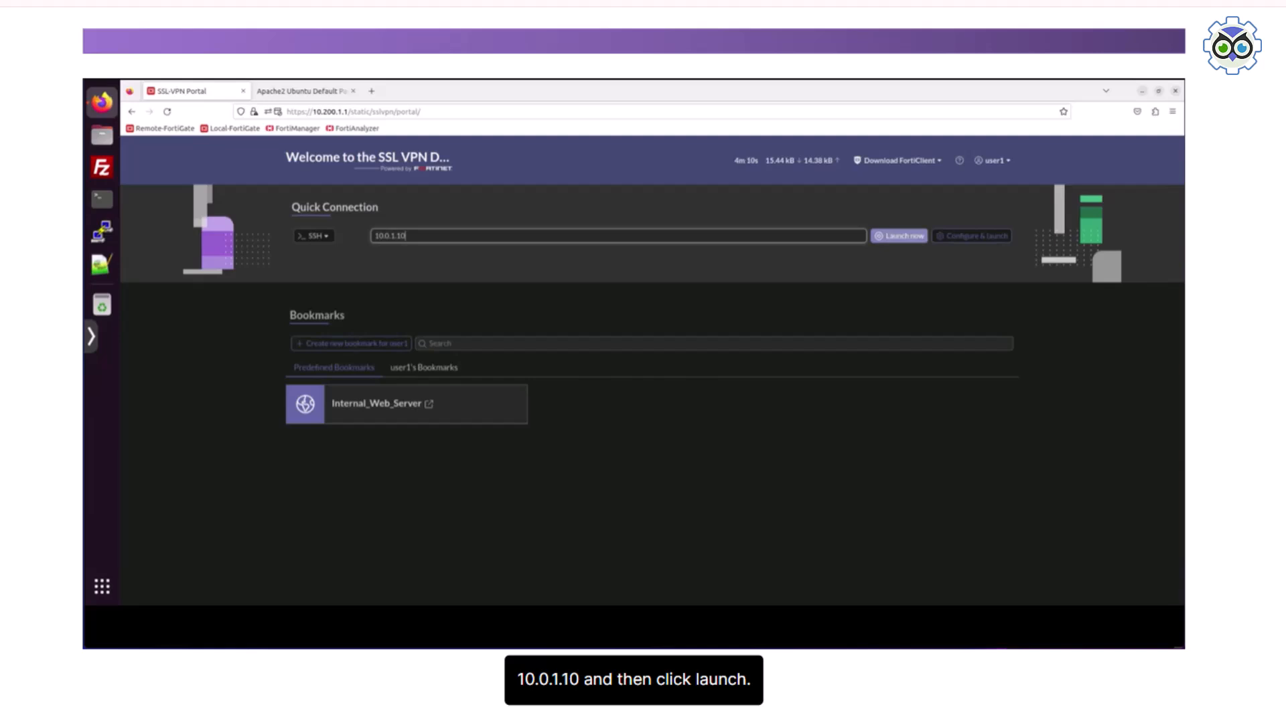
left_click(899, 236)
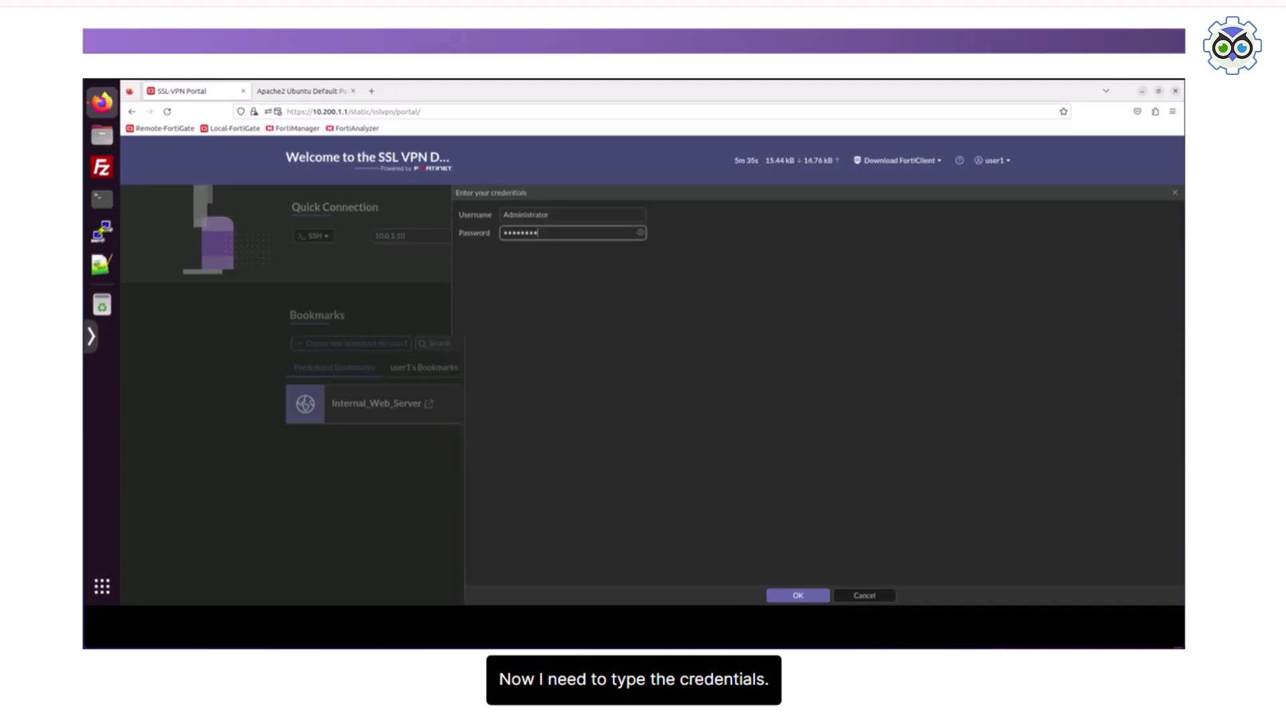
key("Return")
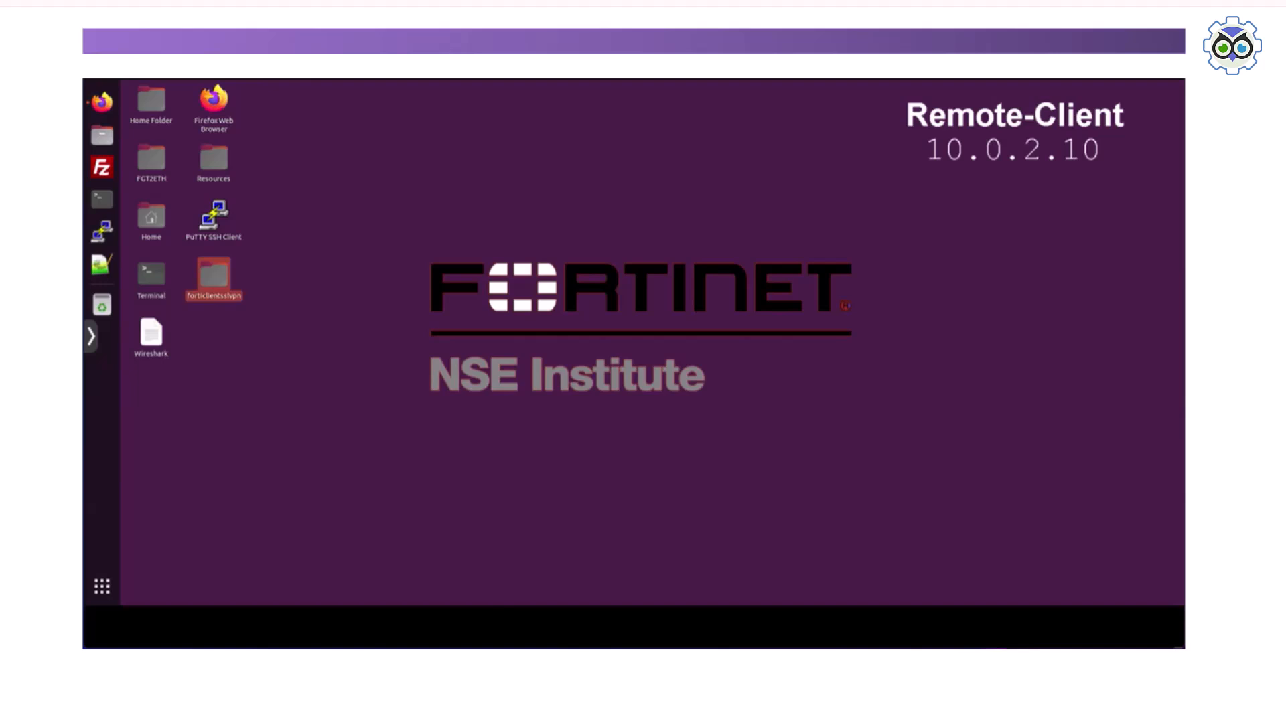
Step: Start the forticlientsslvpn program from the 64bit folder inside the desktop's forticlientsslvpn folder and minimize the file window
double_click(214, 276)
left_click(346, 205)
double_click(346, 205)
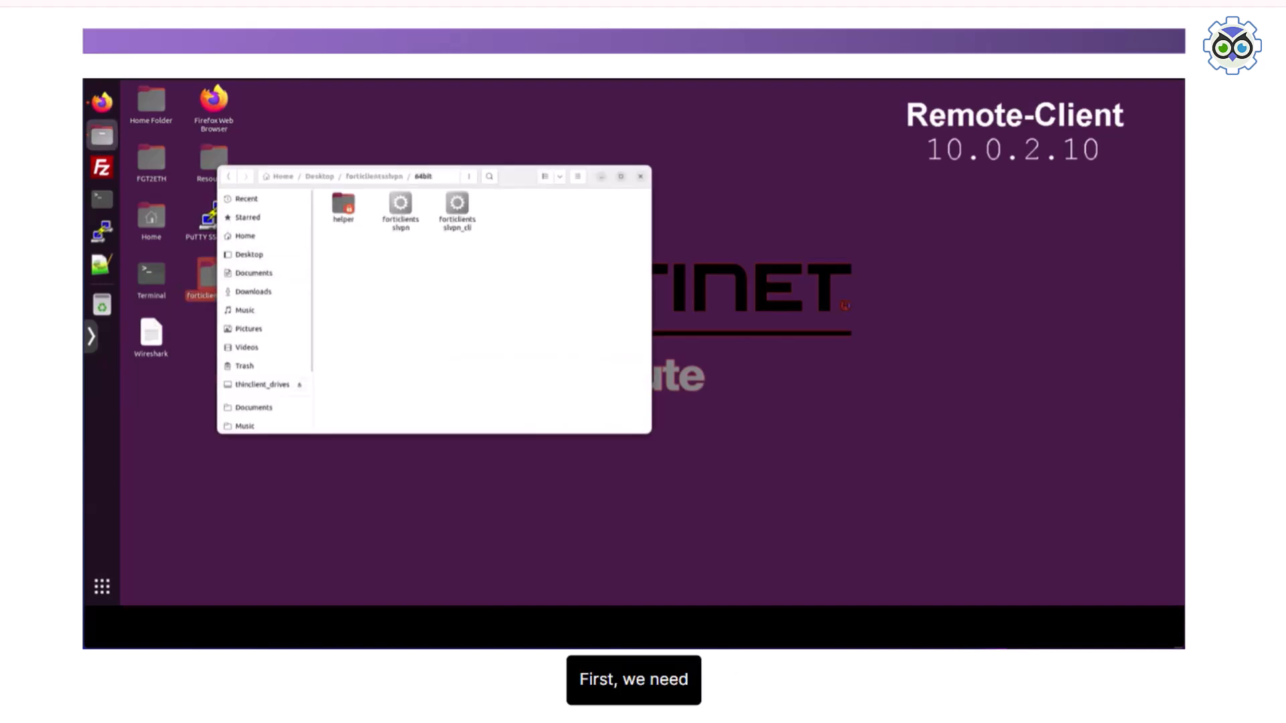
left_click(401, 205)
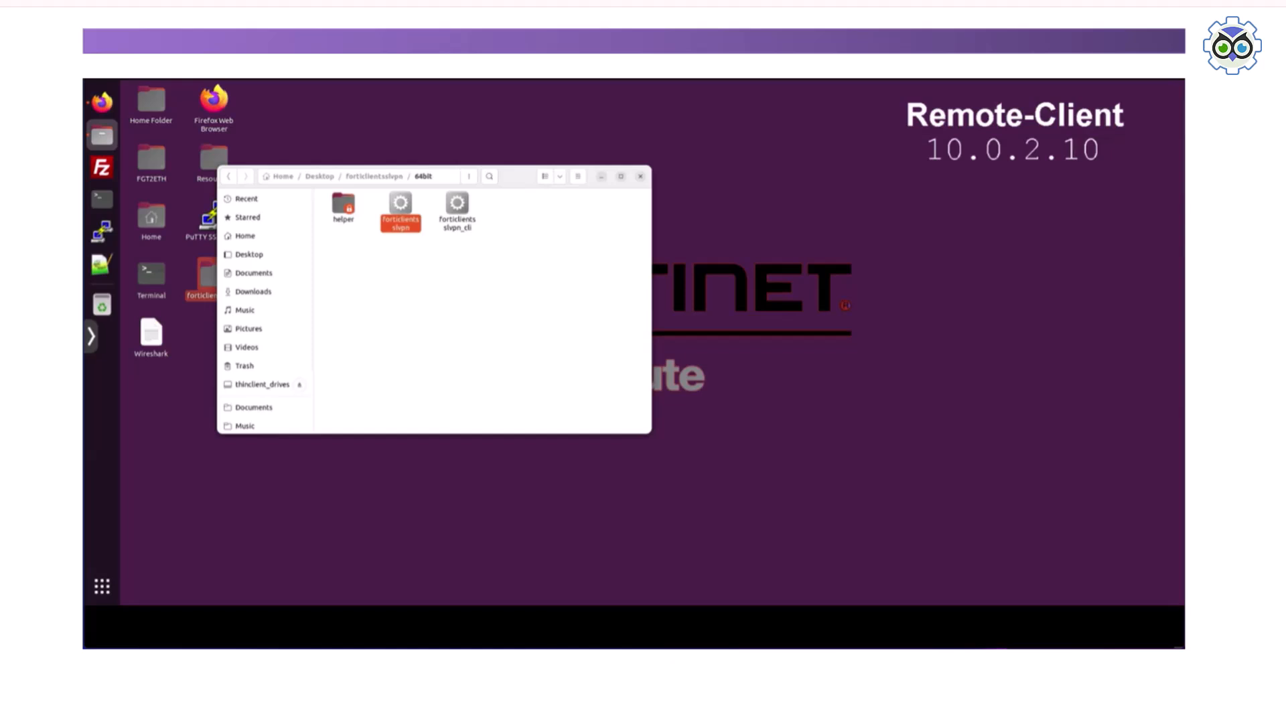
double_click(400, 205)
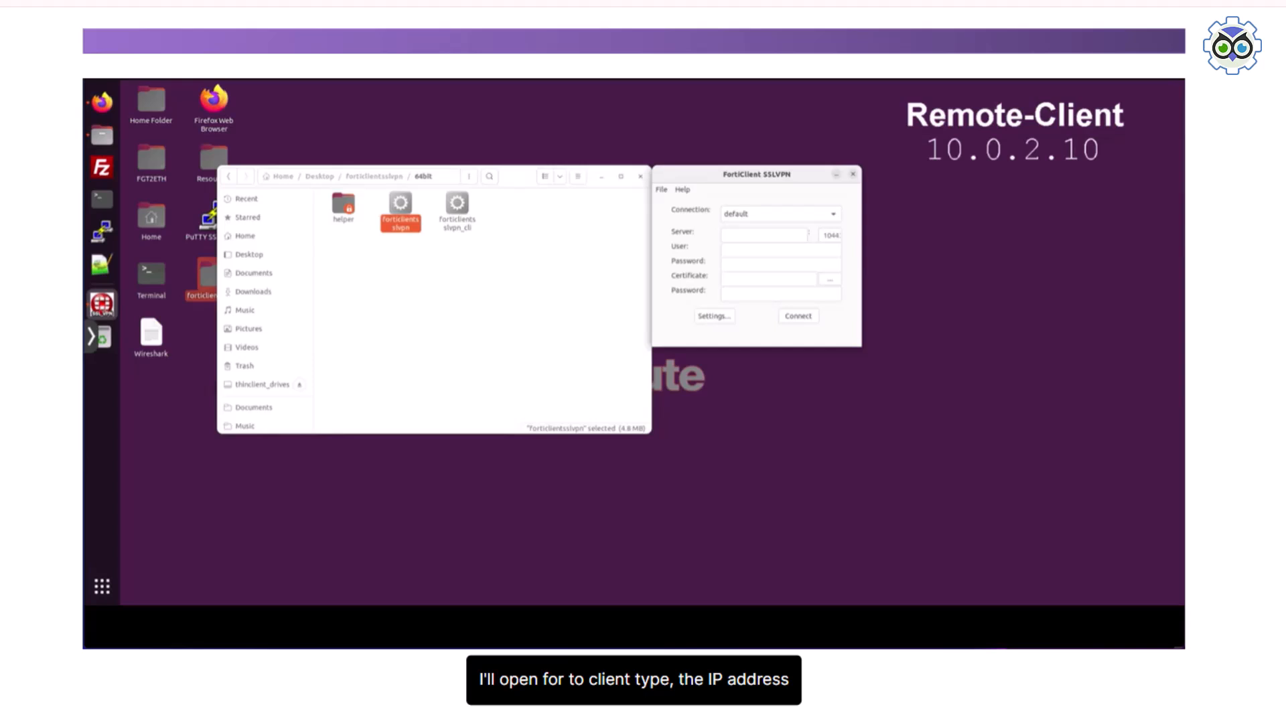
left_click(602, 177)
Step: Connect FortiClient SSLVPN to server 10.200.1.1 on port 443 as user1 with the account password, accepting the untrusted certificate
left_click(764, 235)
type("10.200.1.1")
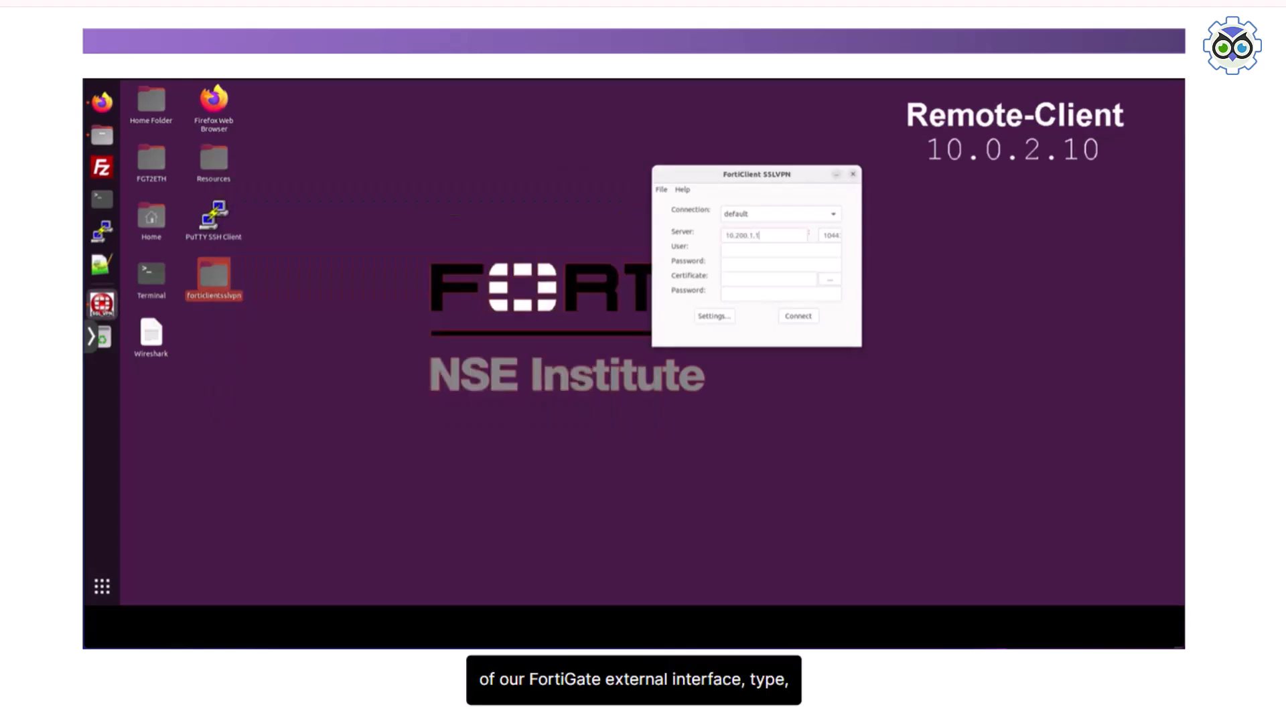
key("Tab")
type("443")
key("Tab")
type("user1")
key("Tab")
type("password")
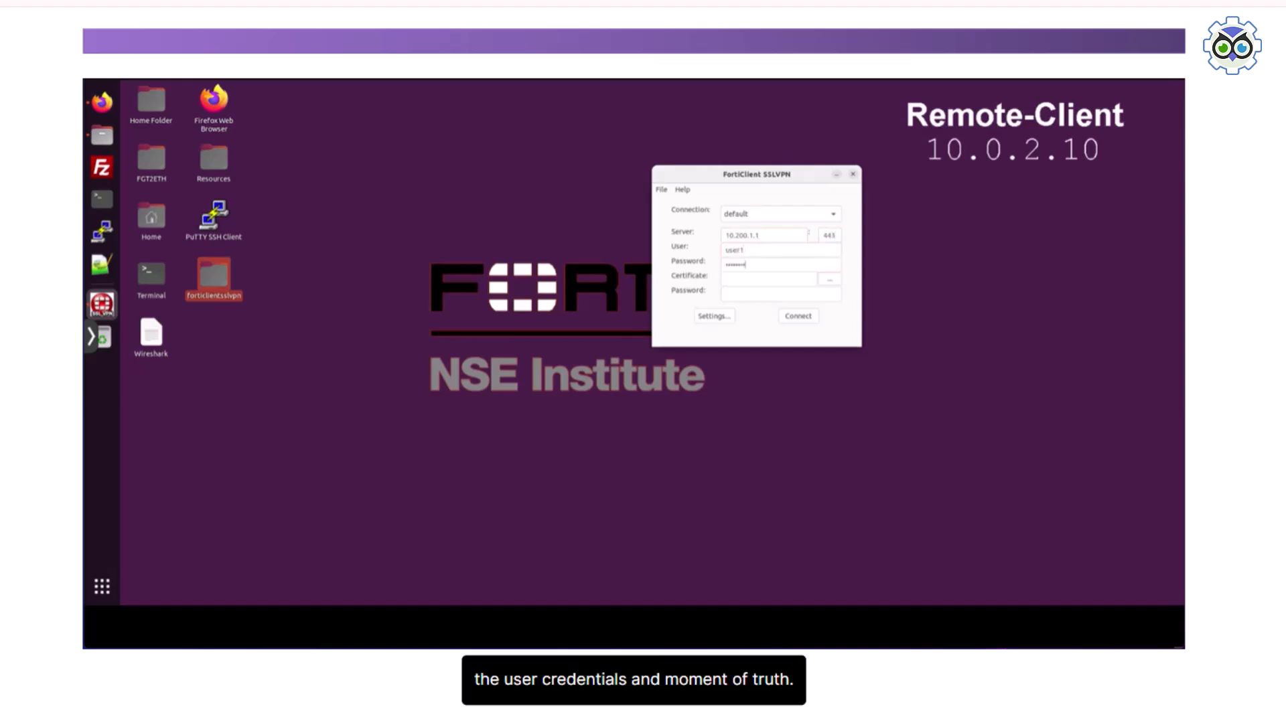
left_click(798, 316)
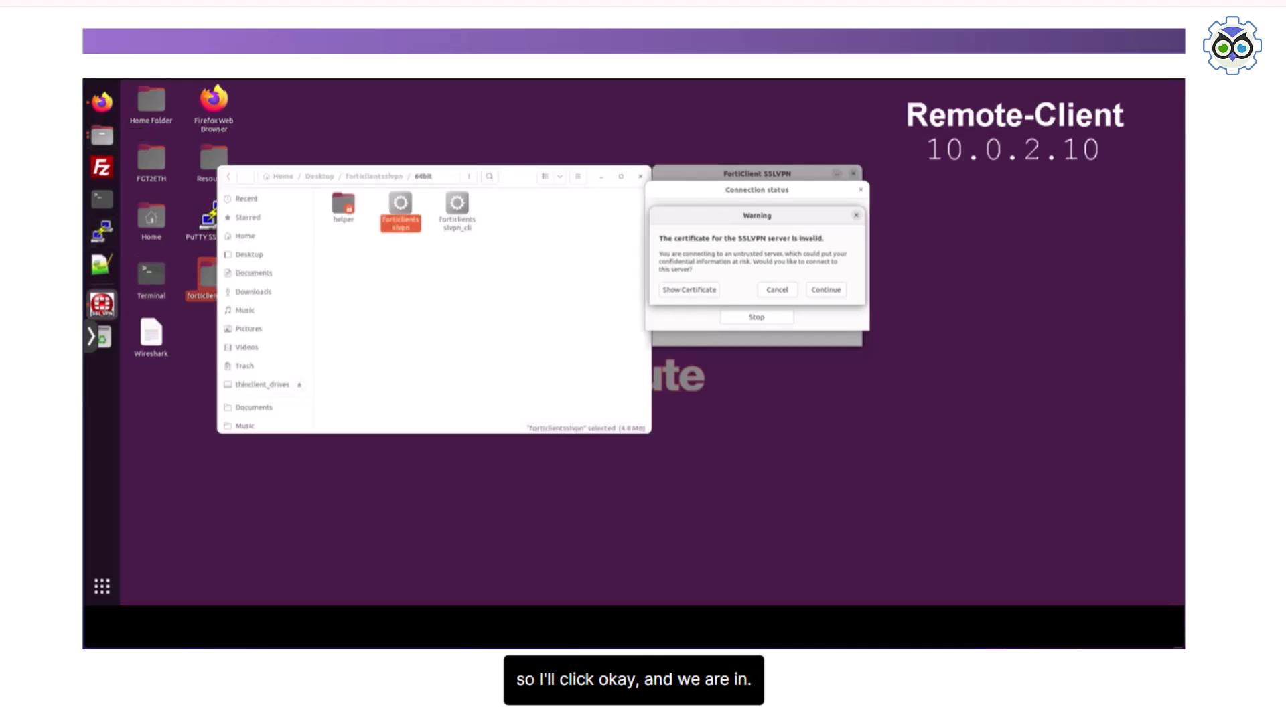
left_click(826, 289)
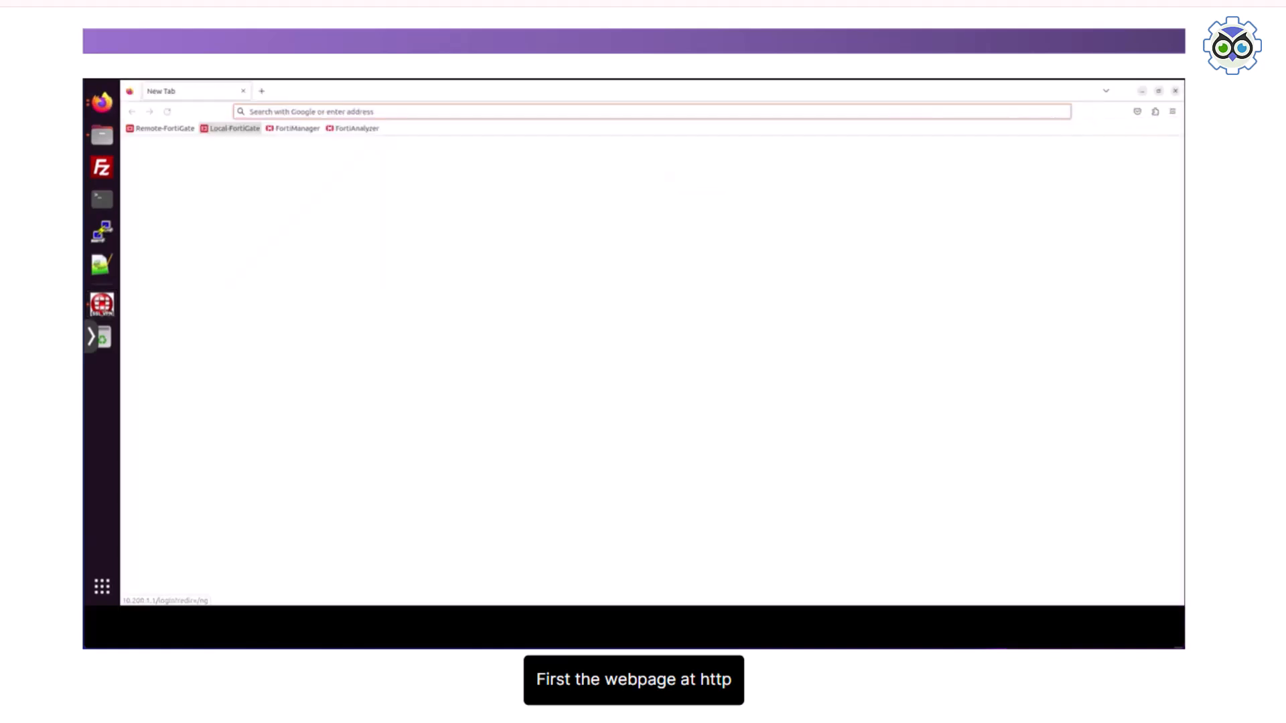
Step: Test the tunnel by opening the internal web page at 10.0.1.10 in the browser, and switch to PuTTY for an SSH session
type("10.0.1.10")
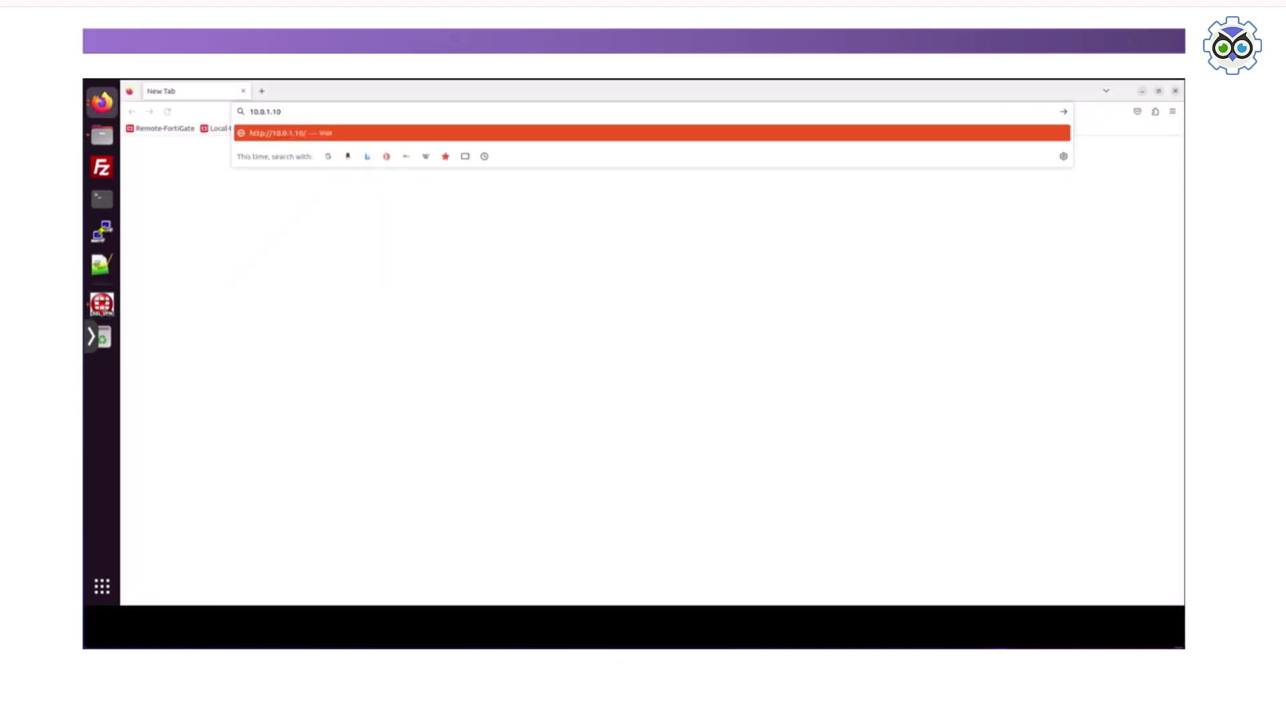
key("Return")
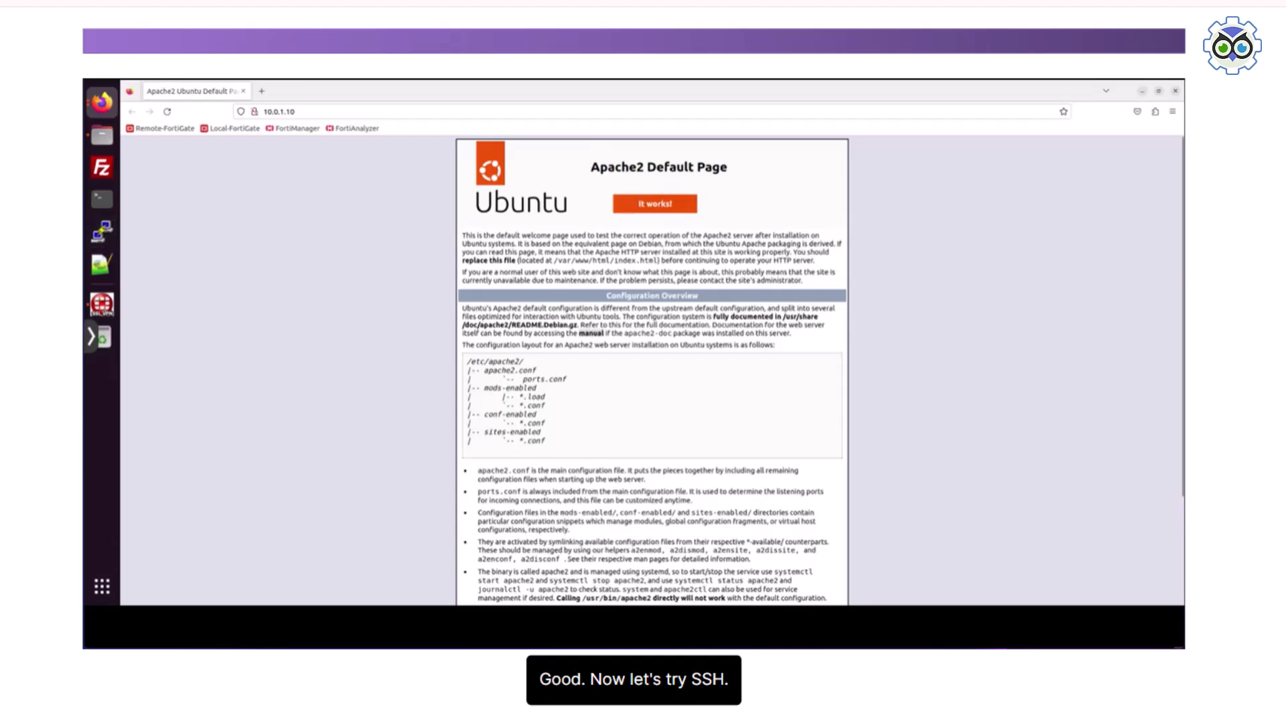
left_click(102, 231)
key("Return")
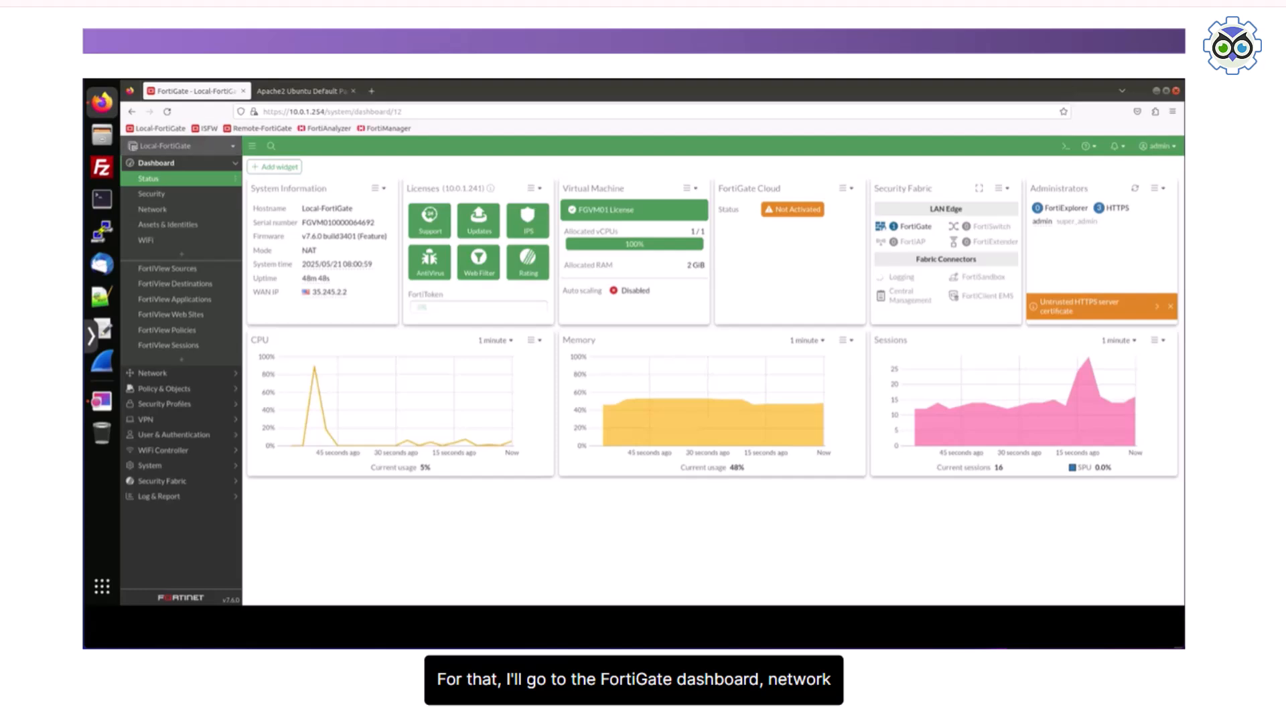
Step: Expand the SSL-VPN widget on the FortiGate network dashboard and view the connection details for user1
left_click(153, 210)
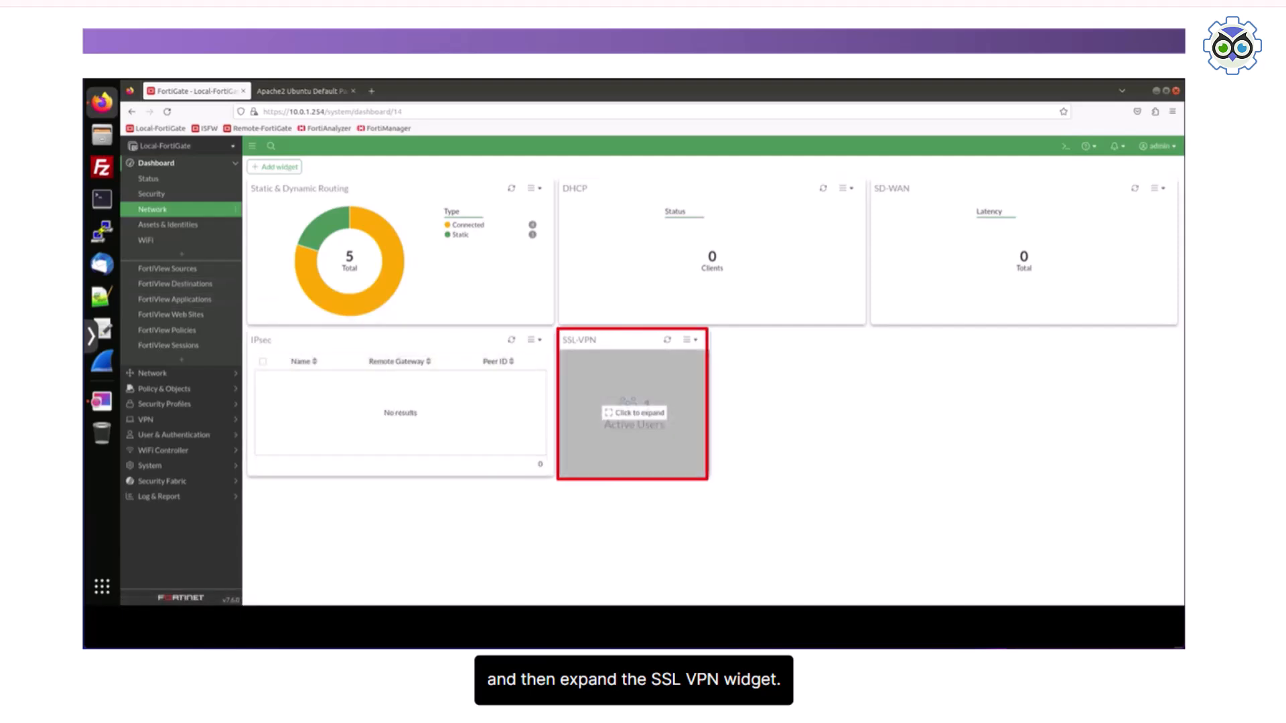
left_click(634, 413)
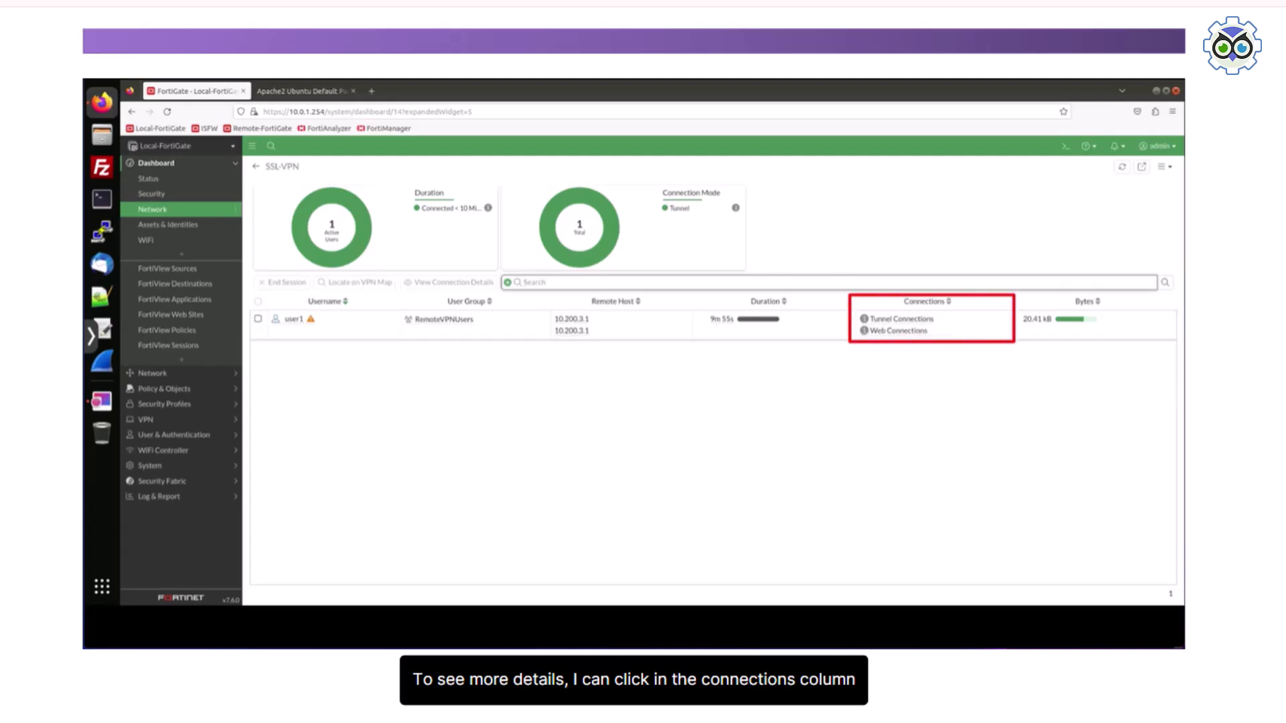
left_click(964, 322)
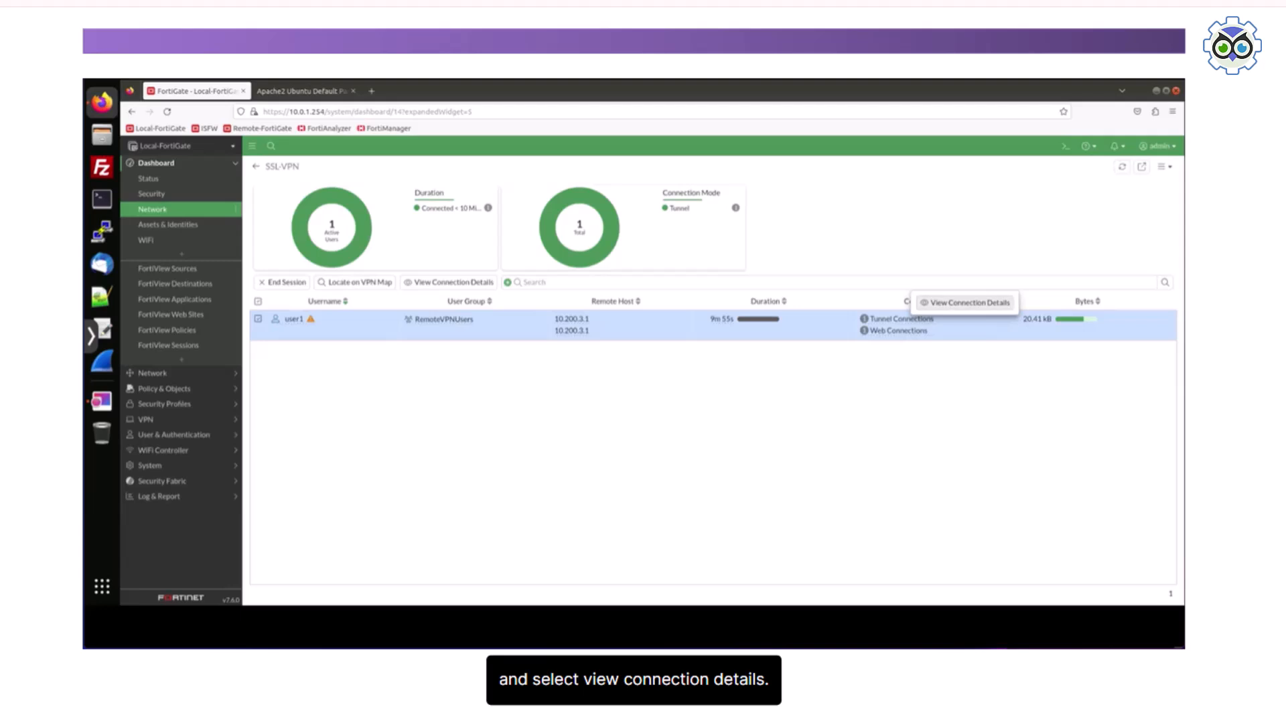
left_click(965, 303)
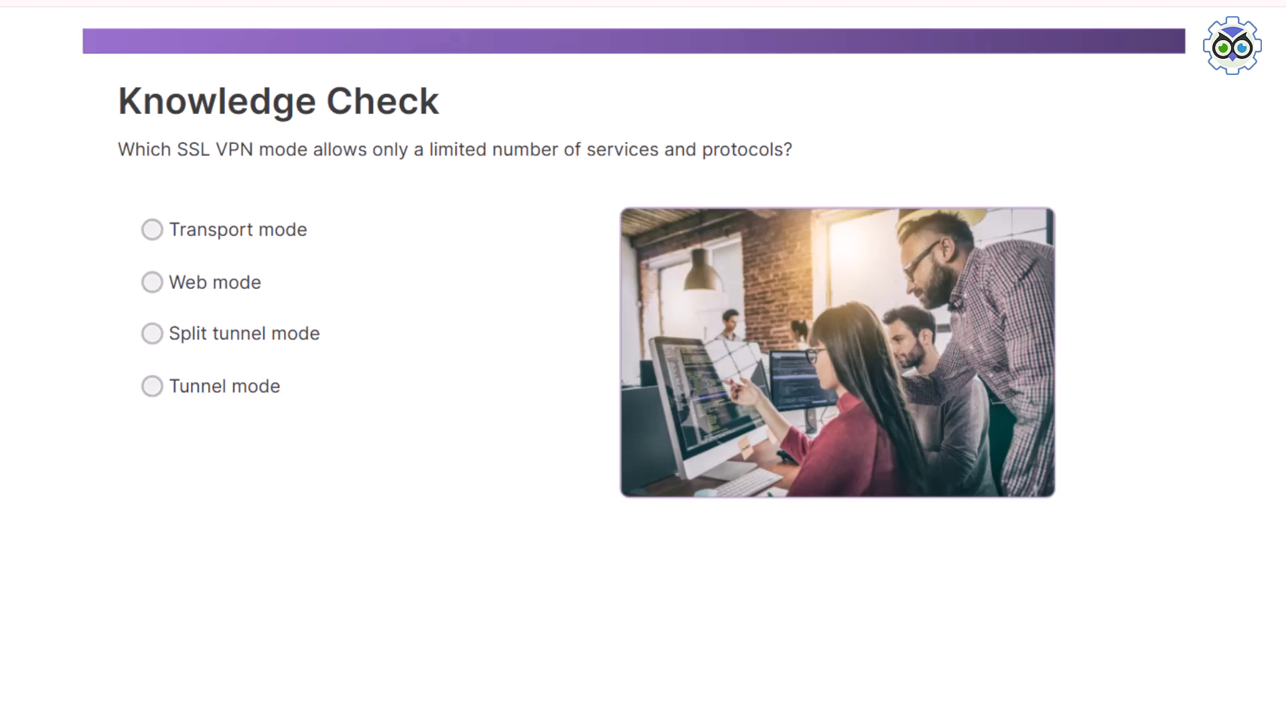
Step: Answer the limited-services SSL VPN mode question with Web mode, and choose Remote client interface for the incoming interface question
left_click(187, 287)
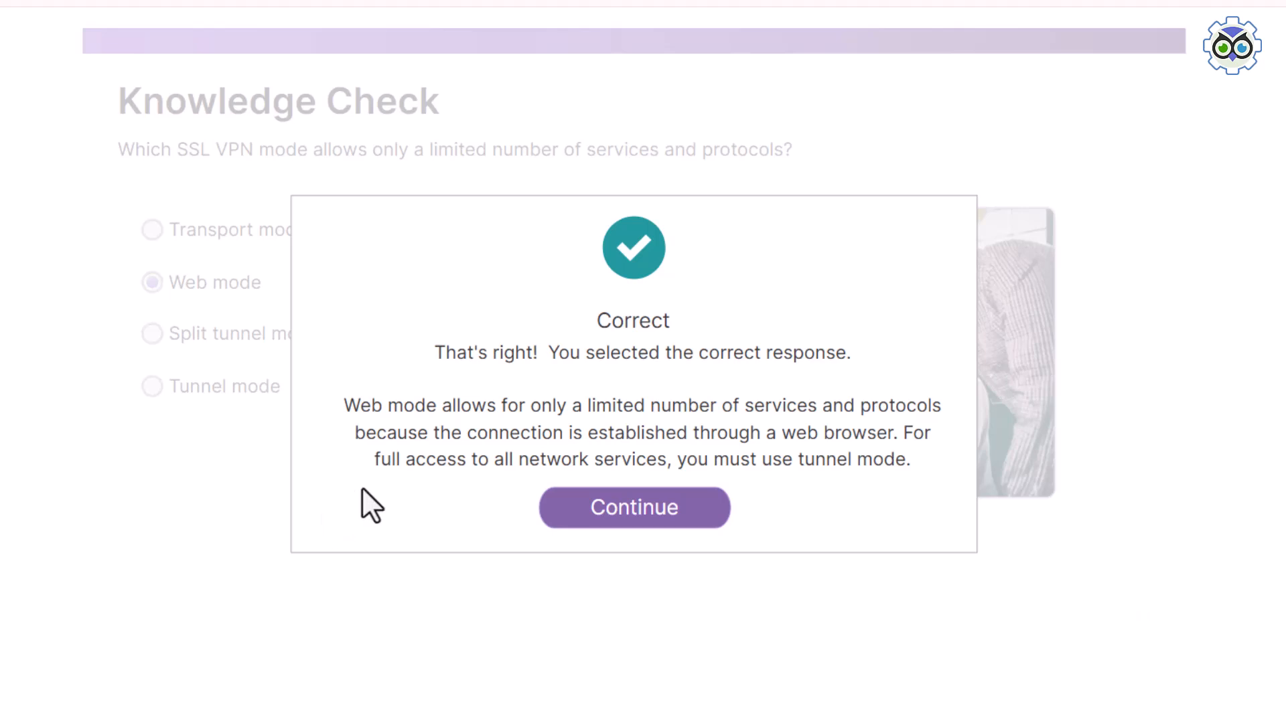
left_click(646, 511)
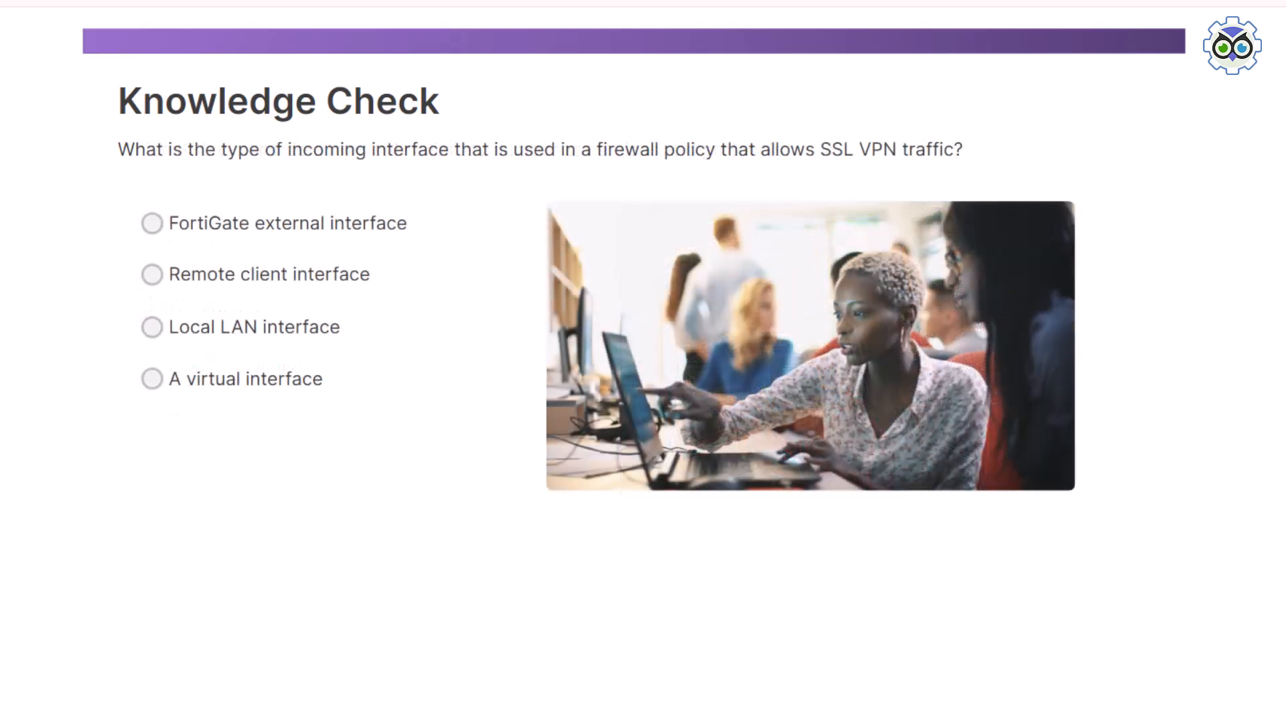
left_click(152, 274)
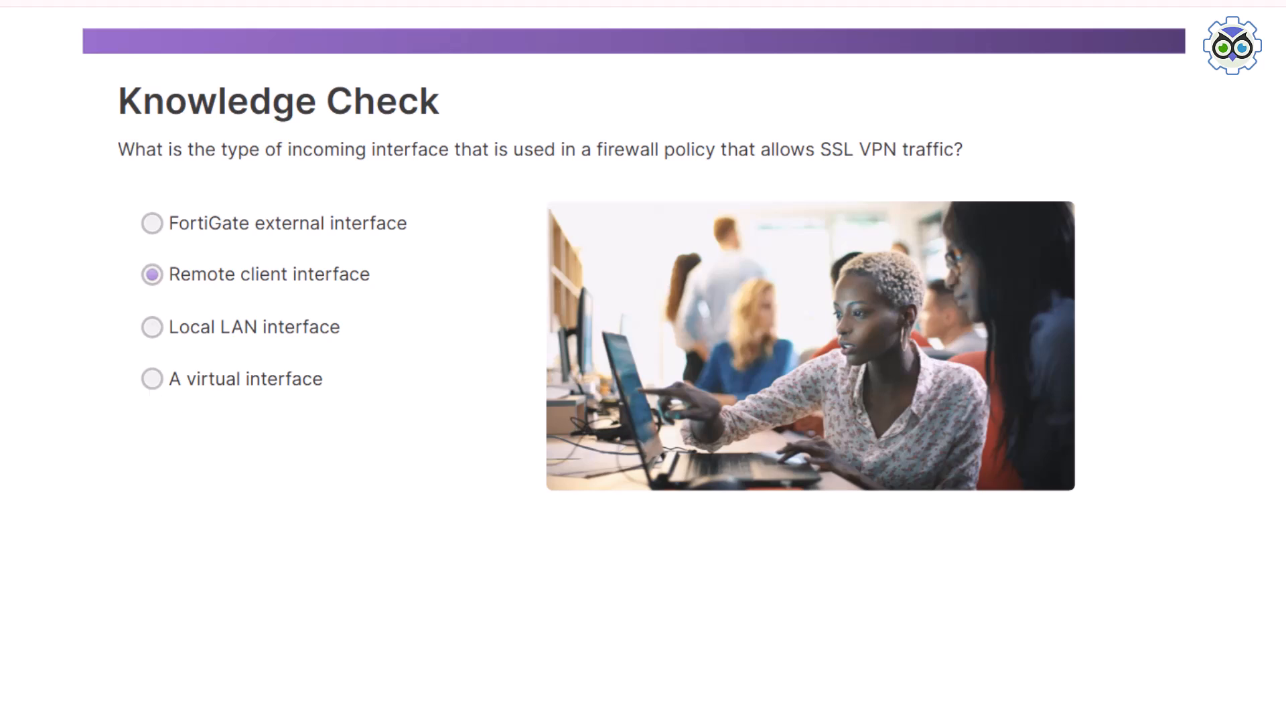